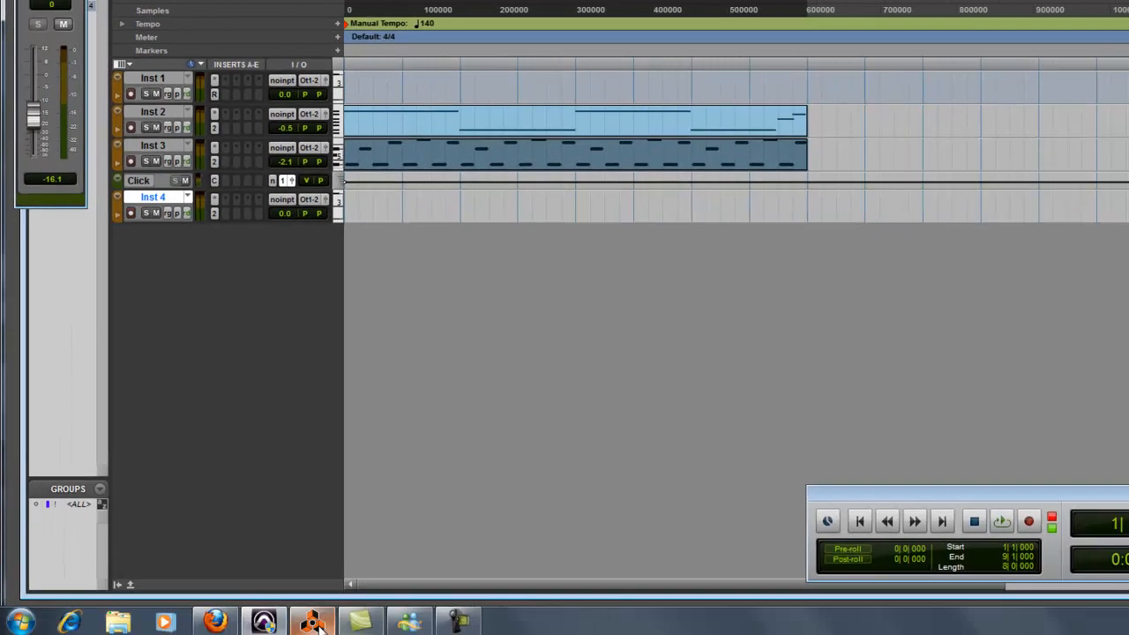
# Switch to Reason to view its drum sequence, and return to the Pro Tools session
pyautogui.click(312, 620)
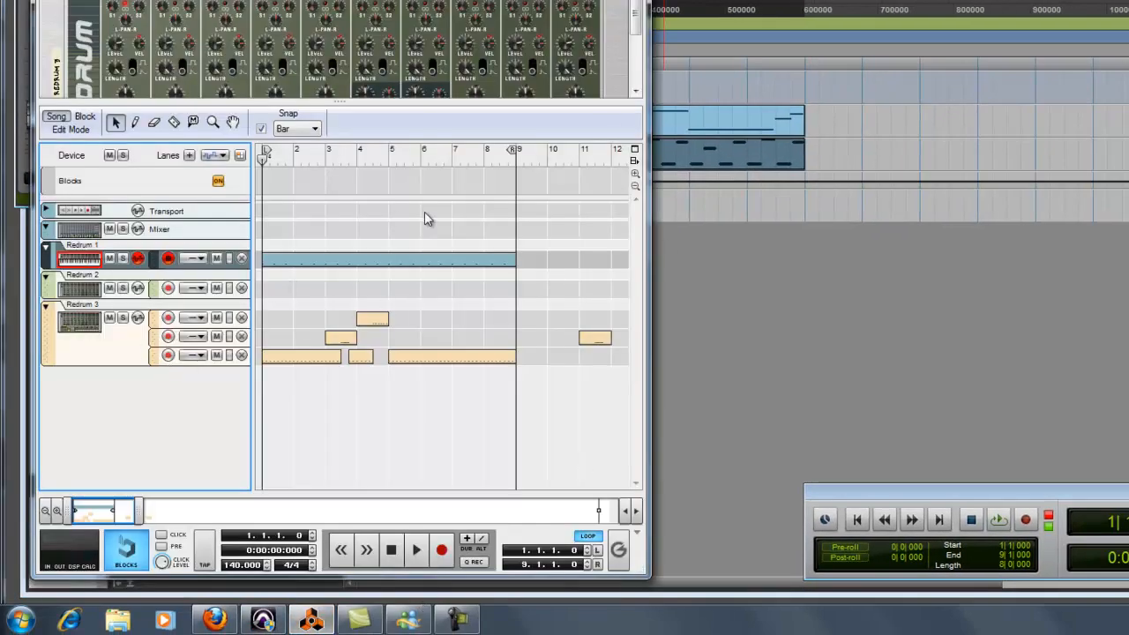
pyautogui.click(699, 58)
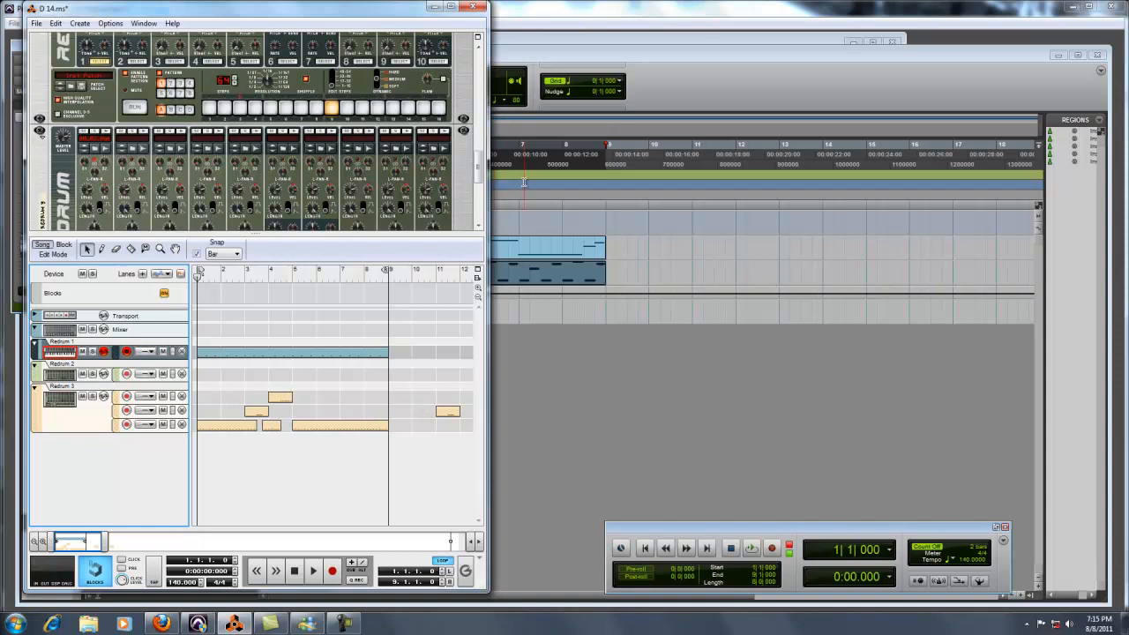
pyautogui.click(636, 103)
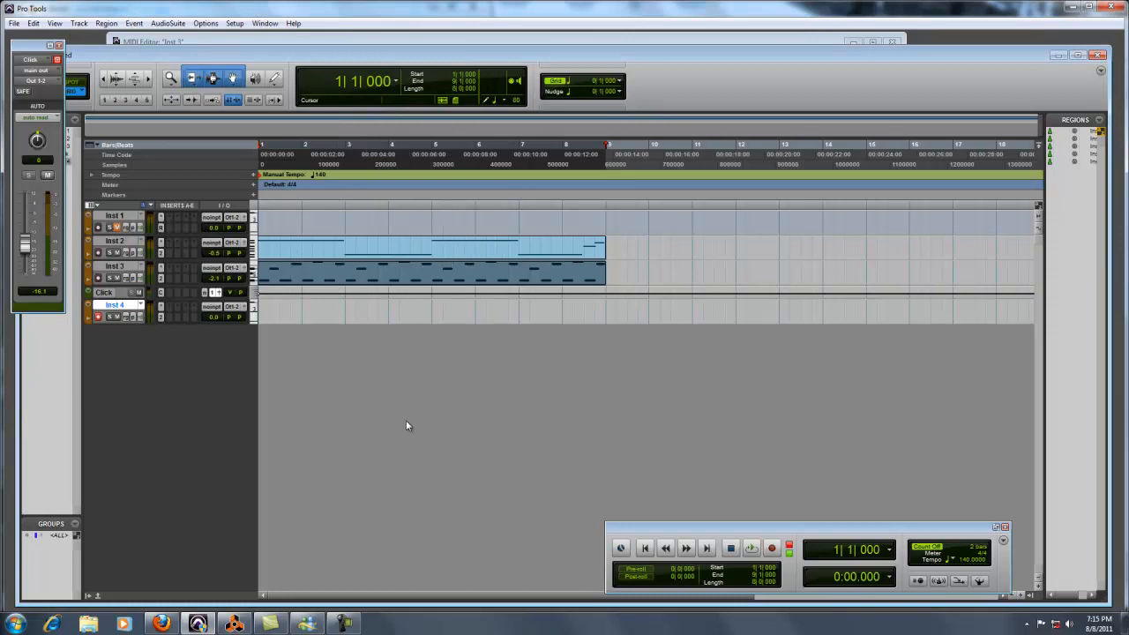
# Unmute the Inst 1 track during Pro Tools playback and enlarge its track height
pyautogui.click(752, 548)
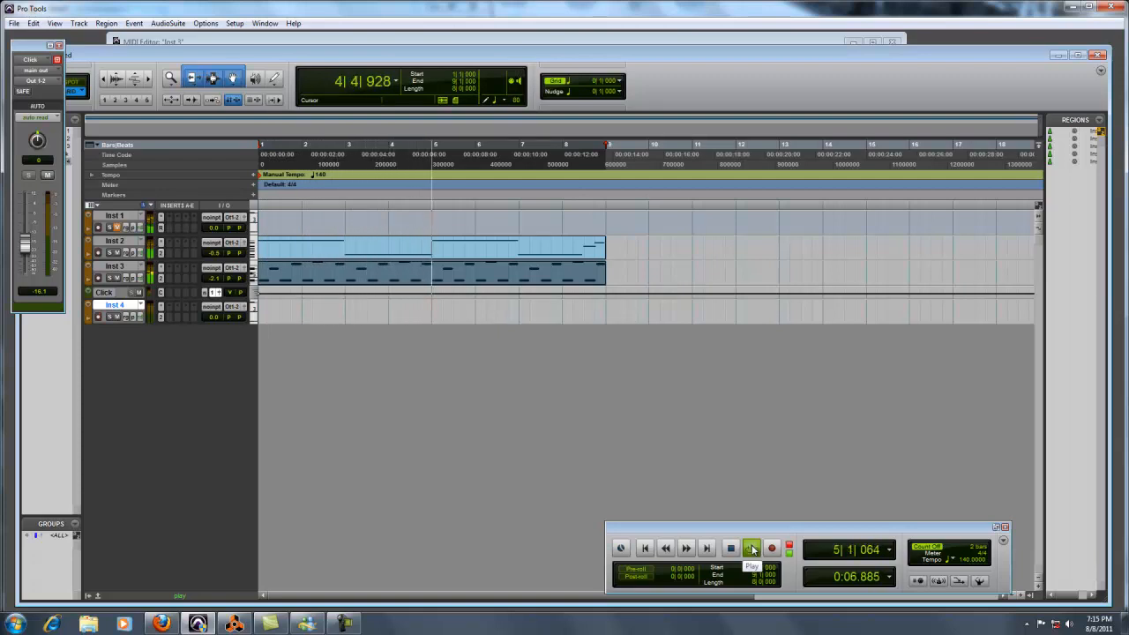
pyautogui.click(118, 227)
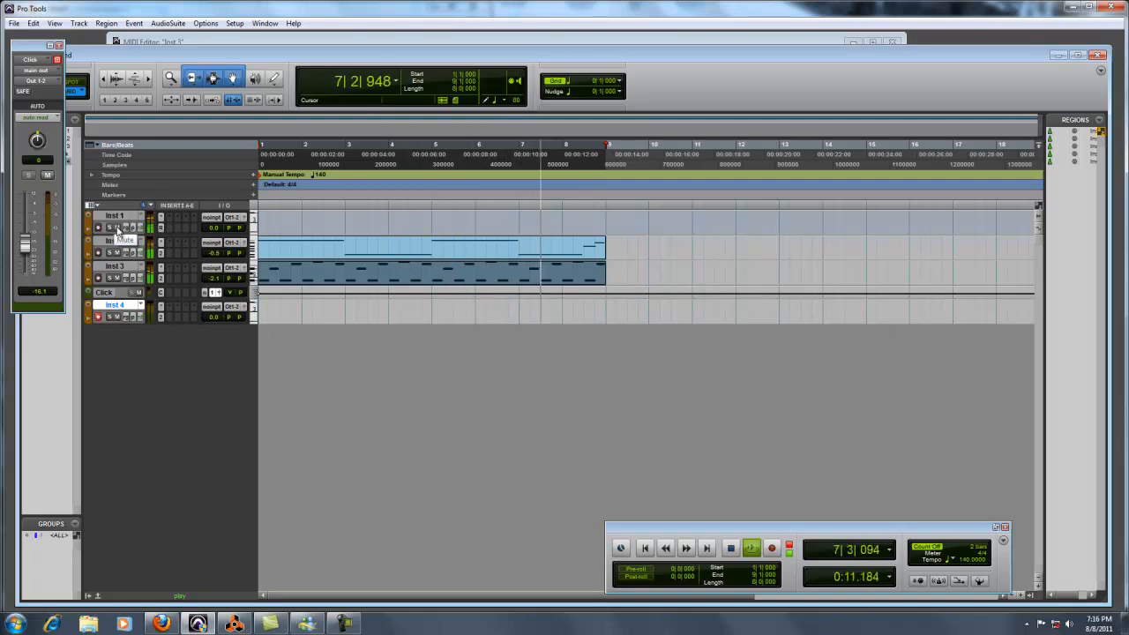
pyautogui.click(729, 549)
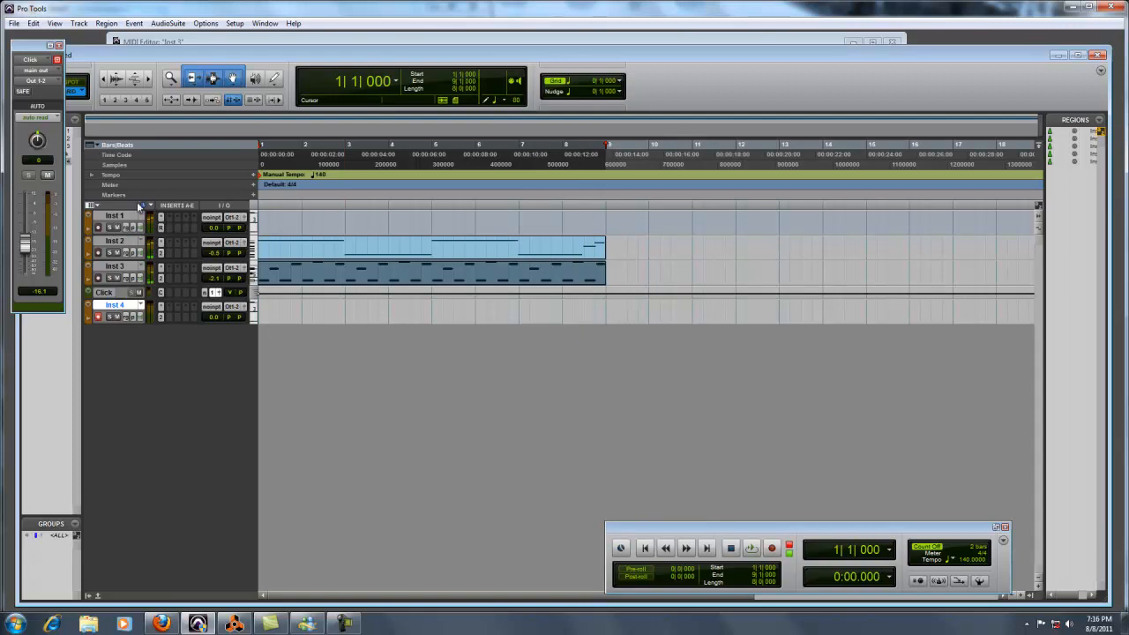
pyautogui.moveTo(112, 235); pyautogui.dragTo(113, 315)
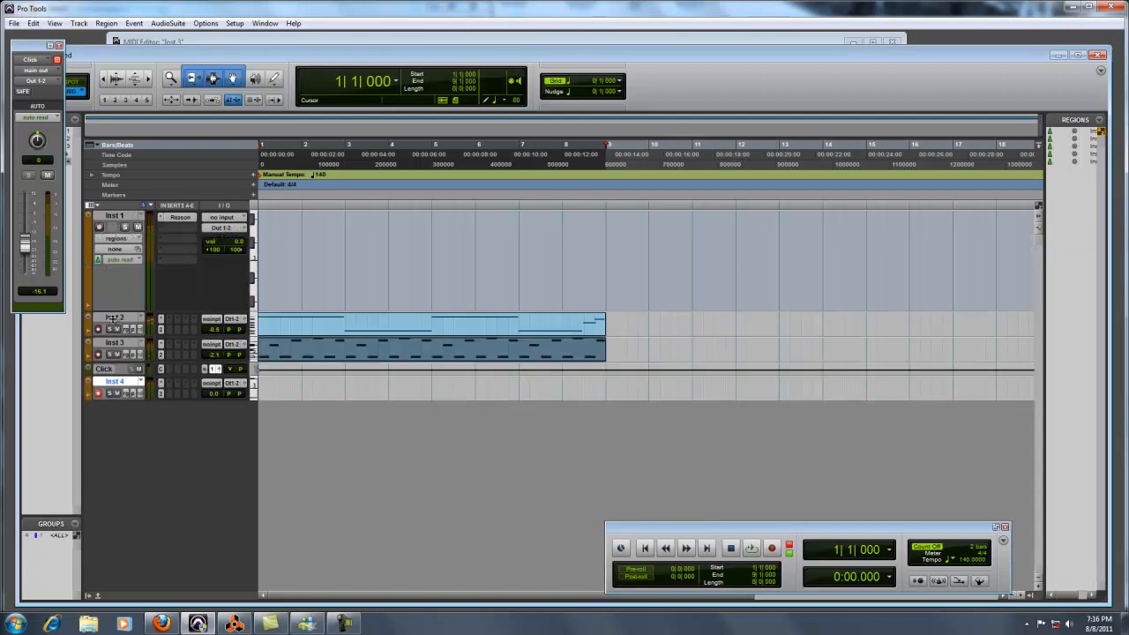
# Switch to Reason and play part of the Redrum sequence from bar 1
pyautogui.click(246, 627)
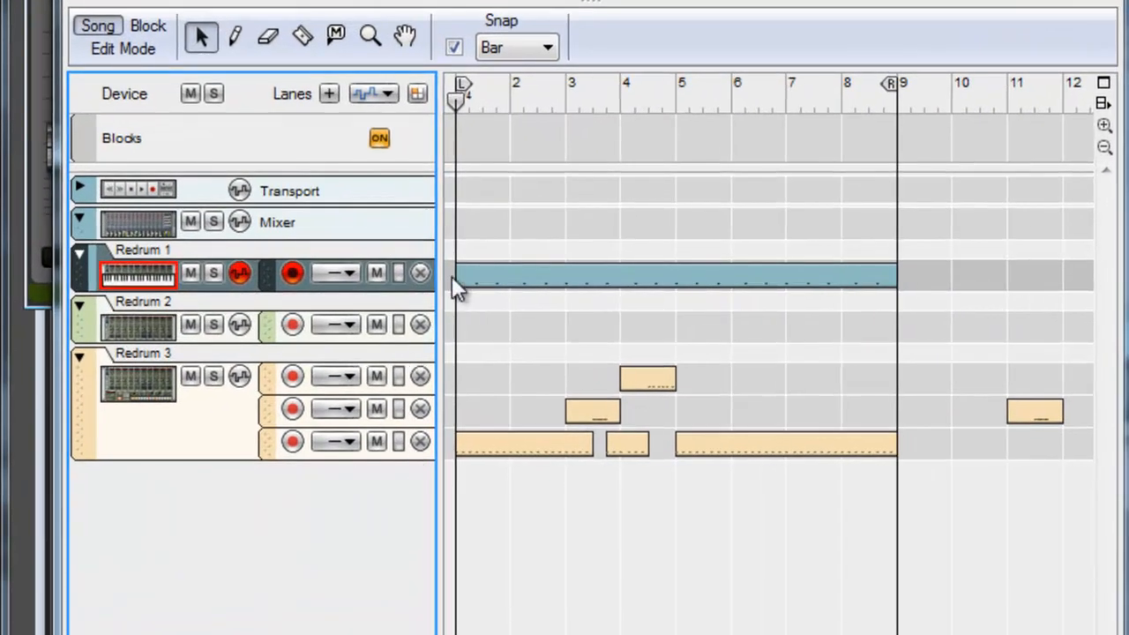
pyautogui.press('space')
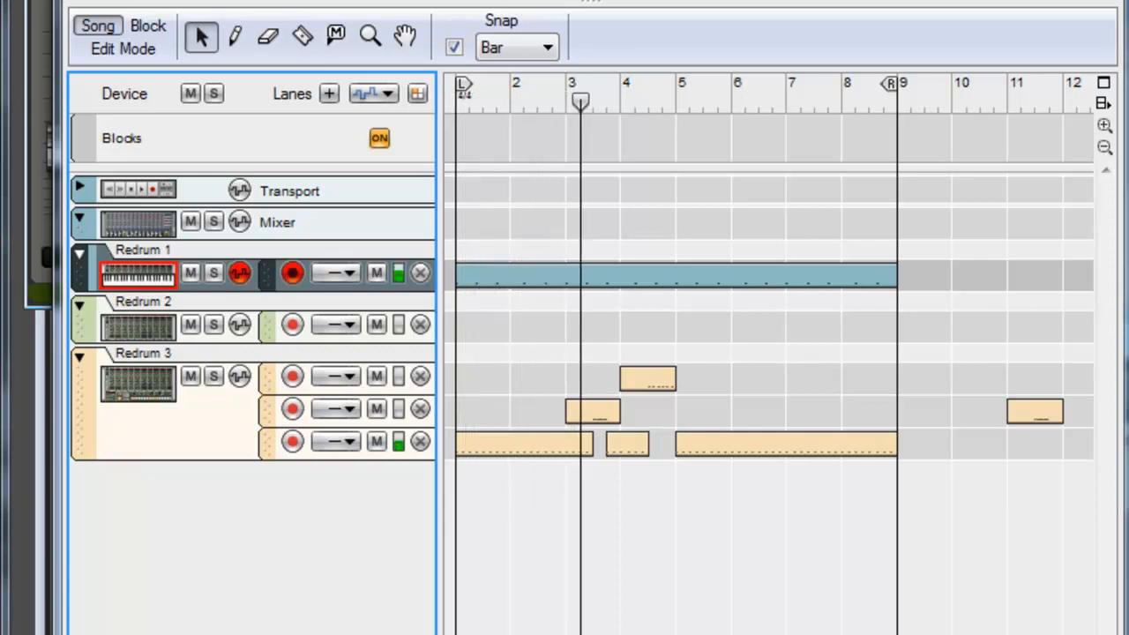
pyautogui.press('space')
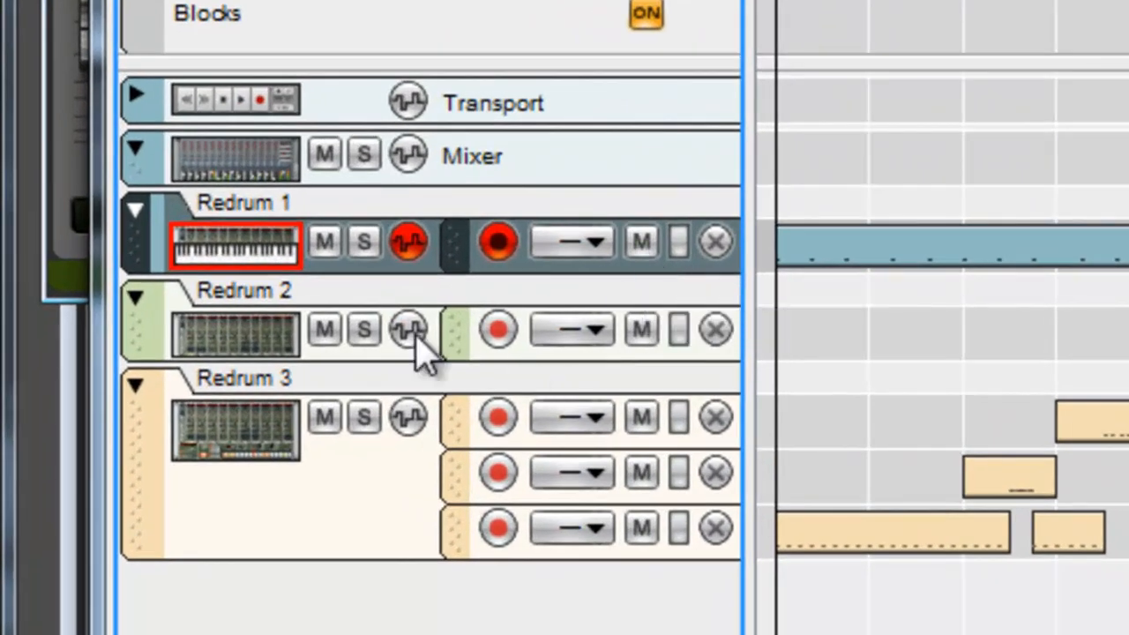
# Solo the Redrum 1 track for a short listen and assign its lane to groove channel A1
pyautogui.click(366, 247)
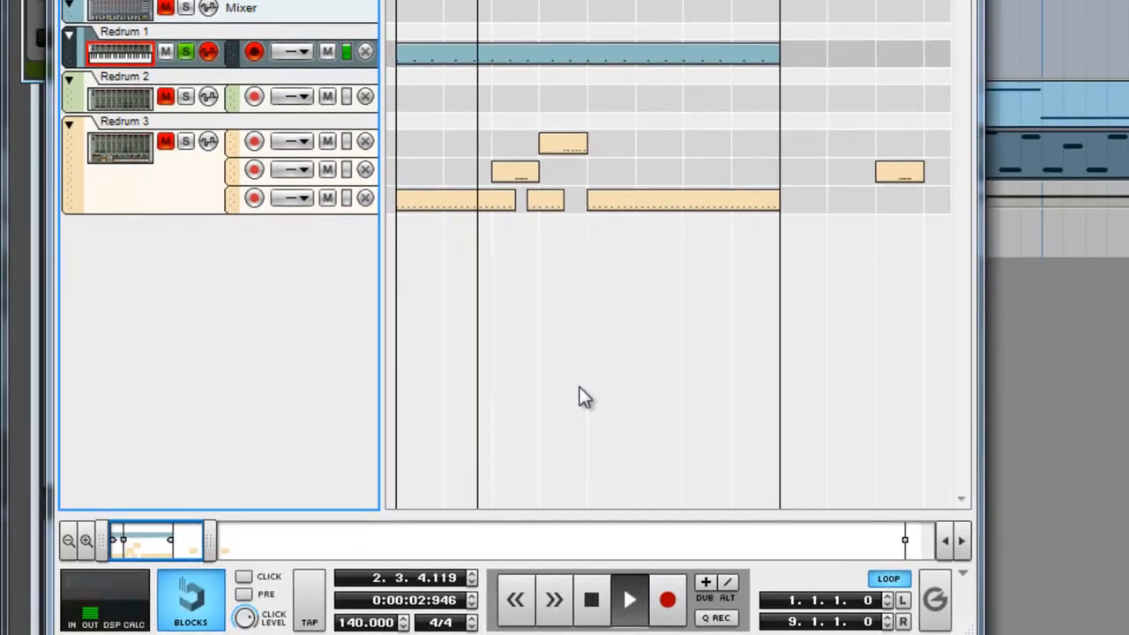
pyautogui.doubleClick(591, 599)
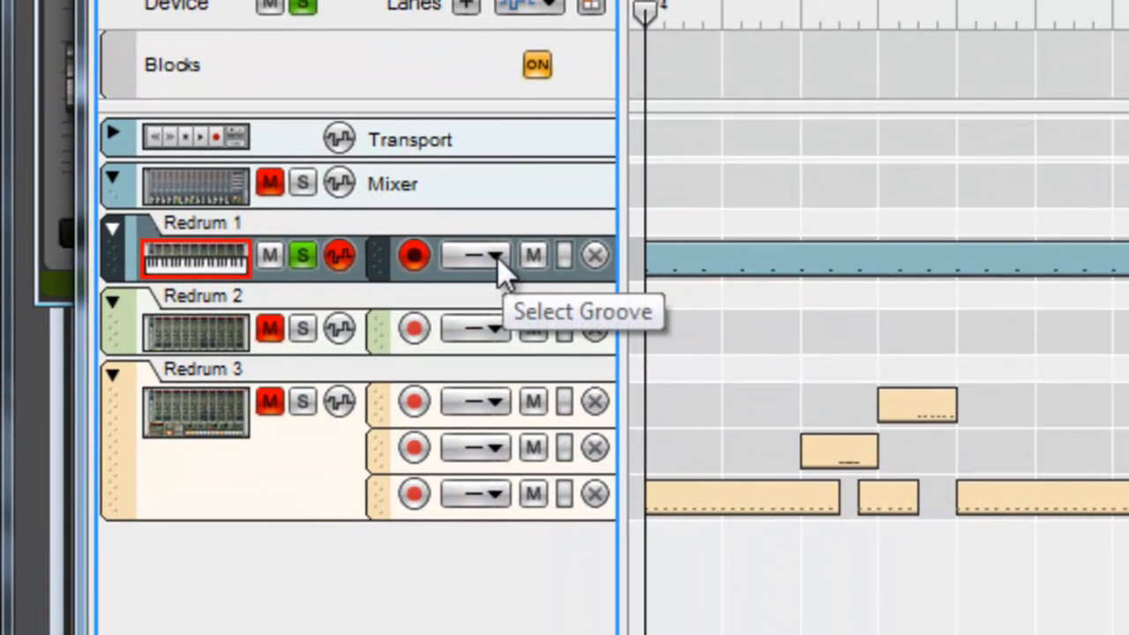
pyautogui.click(495, 257)
pyautogui.moveTo(516, 443)
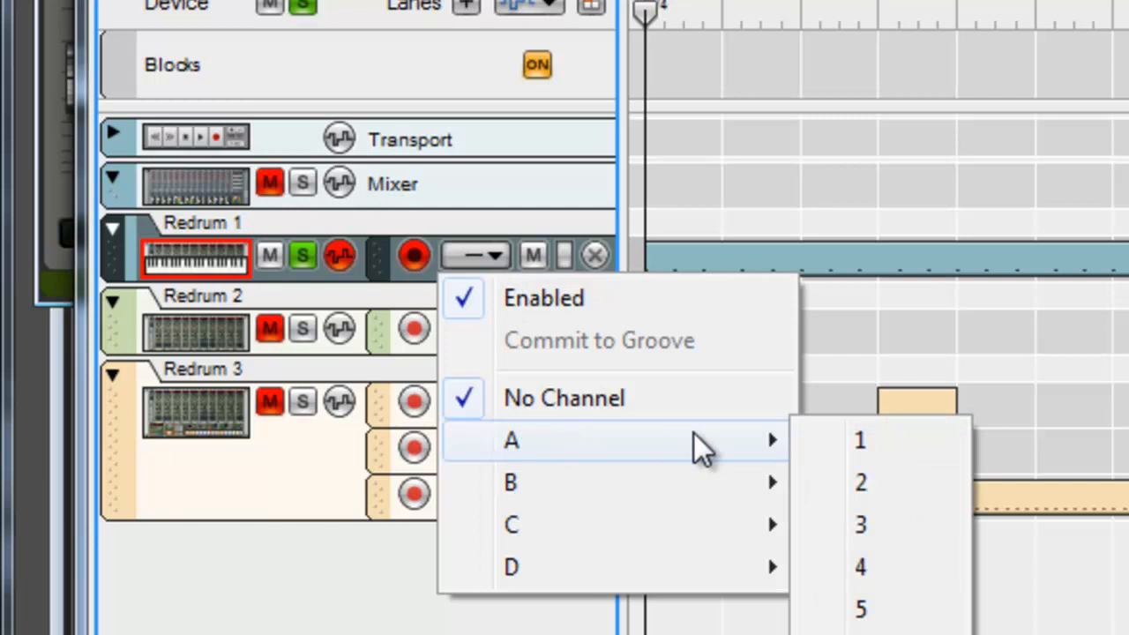
pyautogui.click(882, 437)
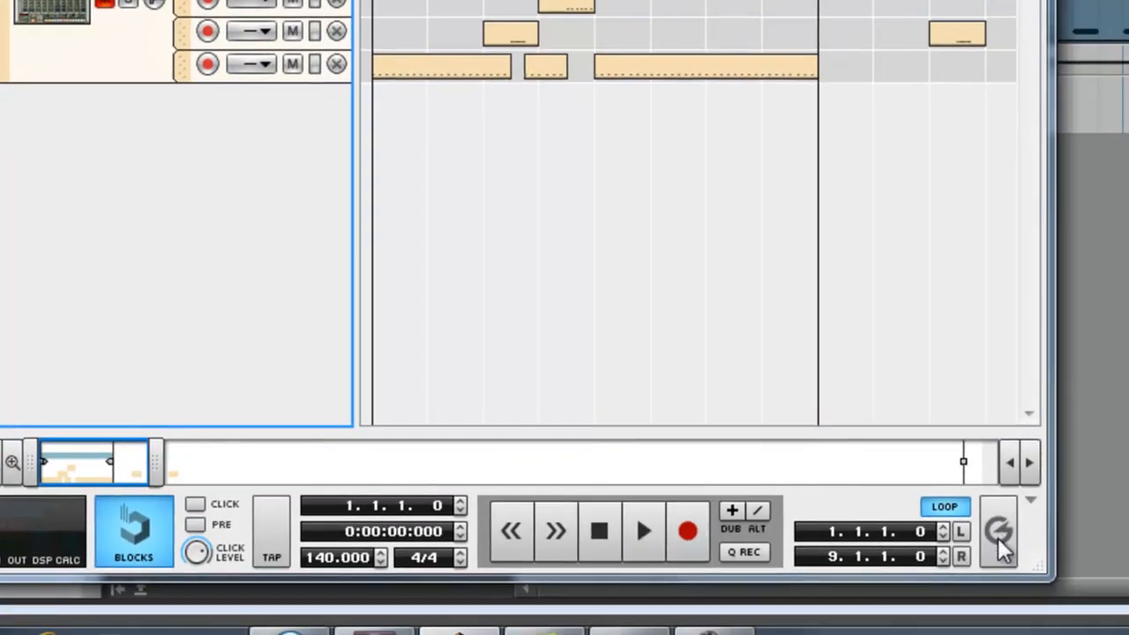
# Show the ReGroove Mixer and lower channel A1's groove amount to 0%
pyautogui.click(997, 529)
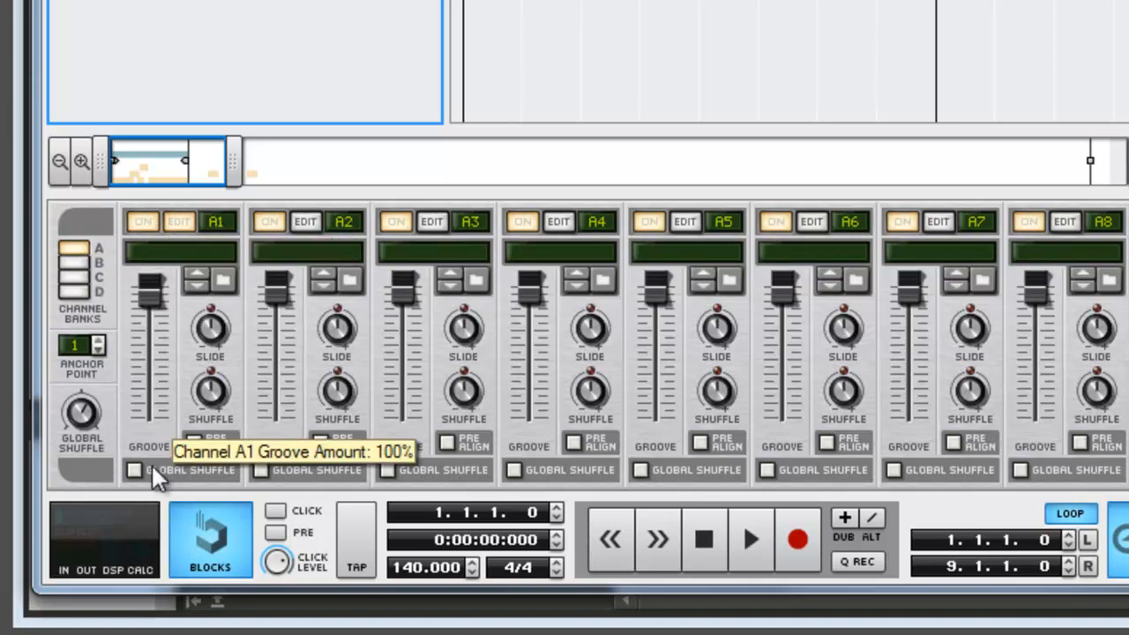
pyautogui.moveTo(148, 295); pyautogui.dragTo(152, 346)
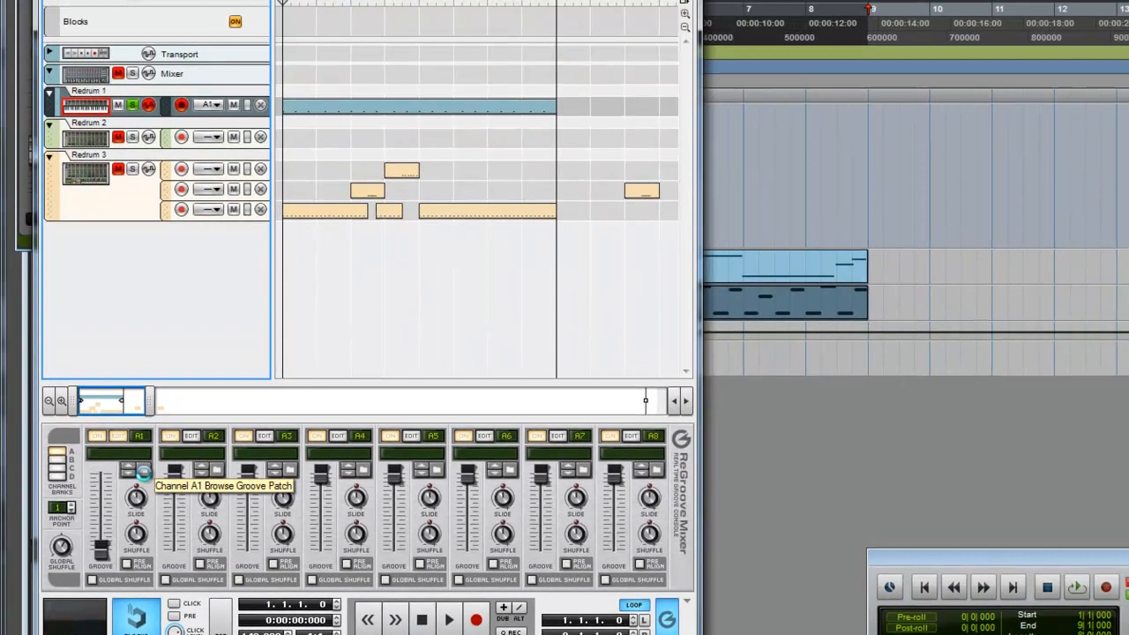
# Open the groove patch browser for channel A1 and look through the category folders in ReGroove Patches
pyautogui.click(143, 472)
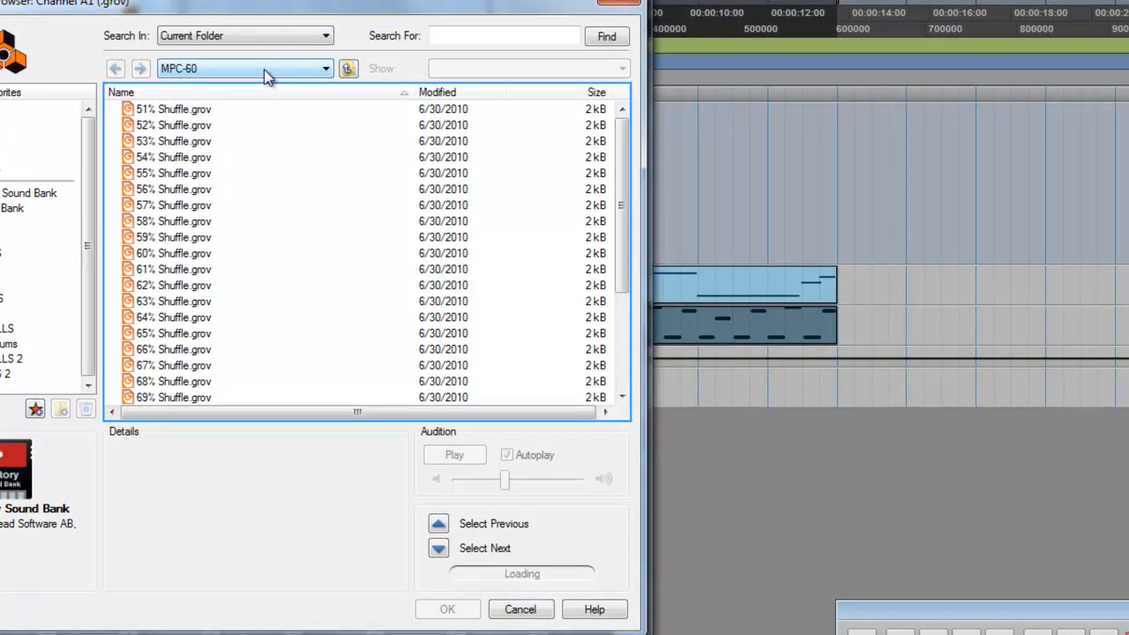
pyautogui.click(264, 69)
pyautogui.click(201, 184)
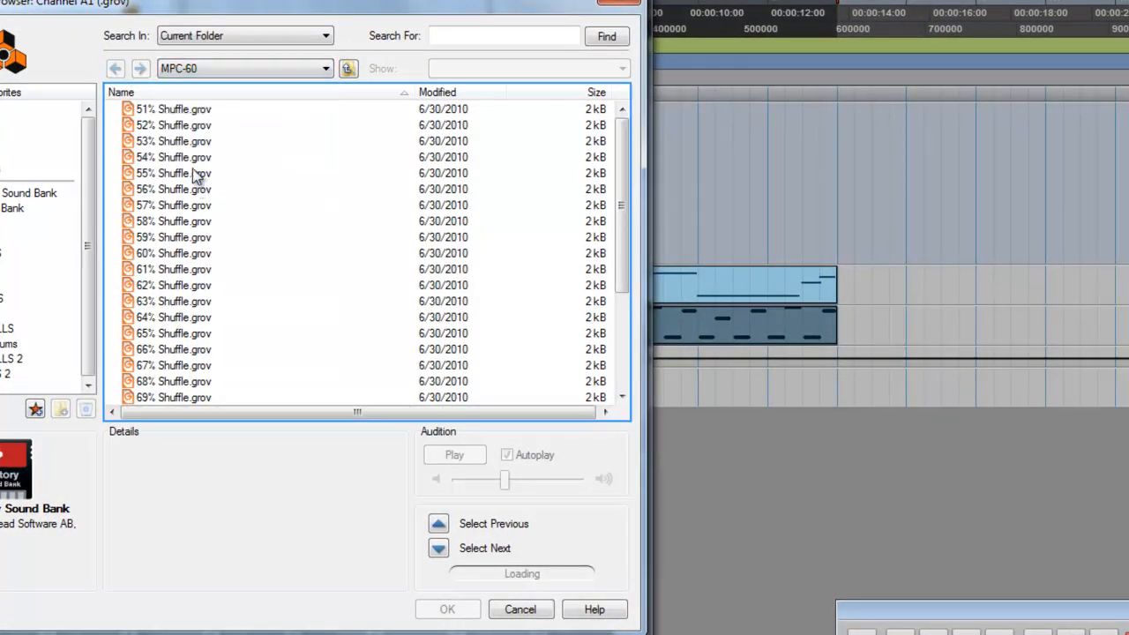
pyautogui.click(245, 74)
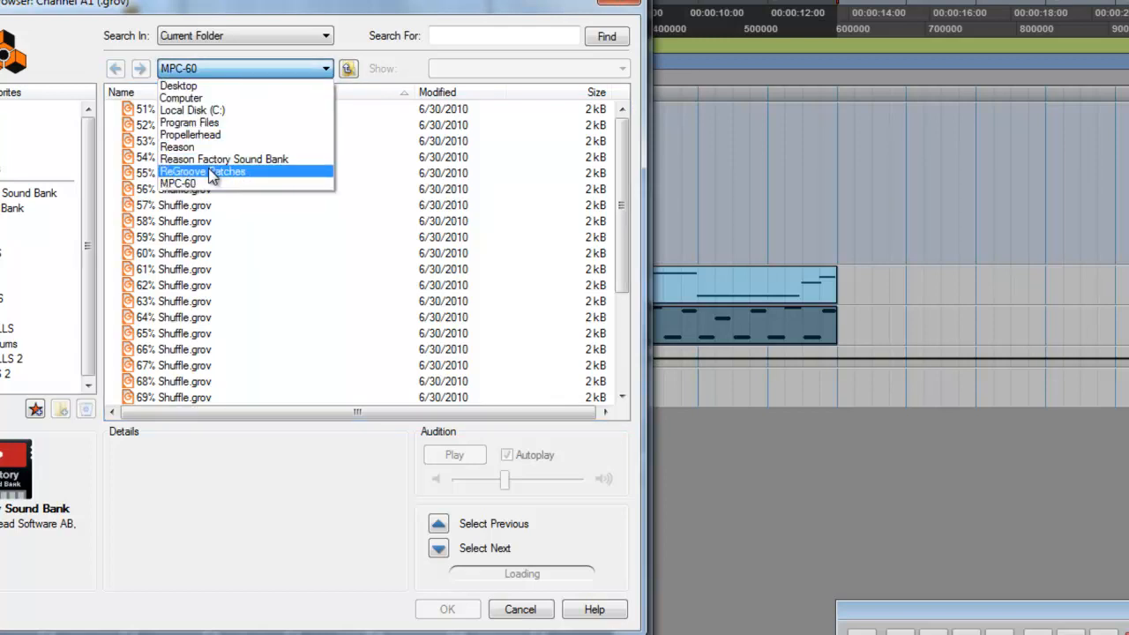
pyautogui.click(211, 172)
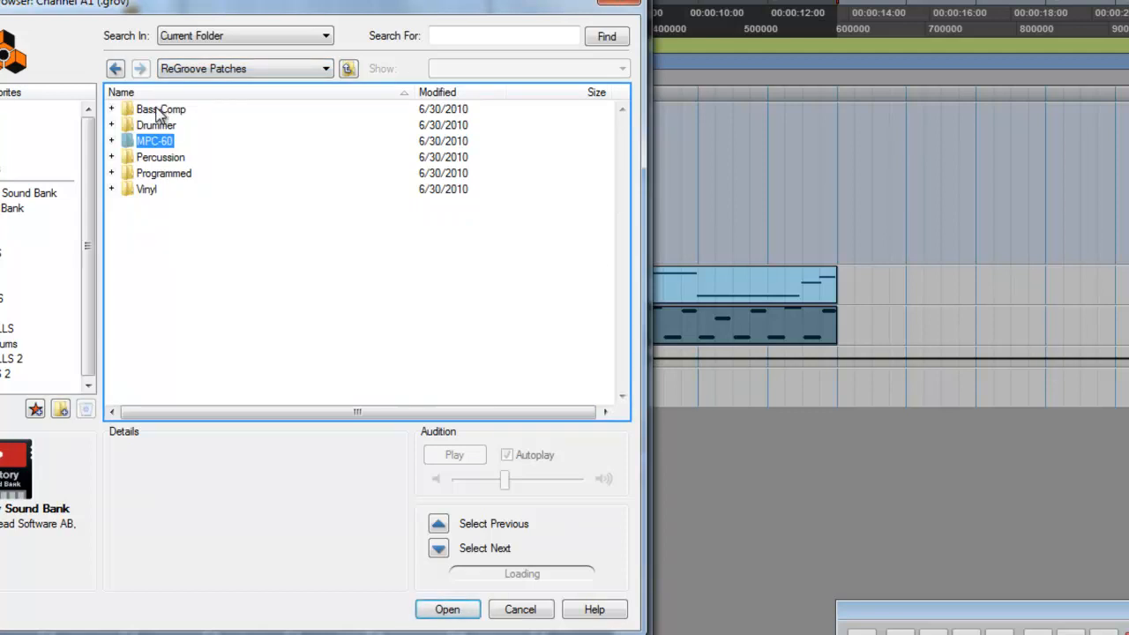
pyautogui.click(159, 110)
pyautogui.click(157, 126)
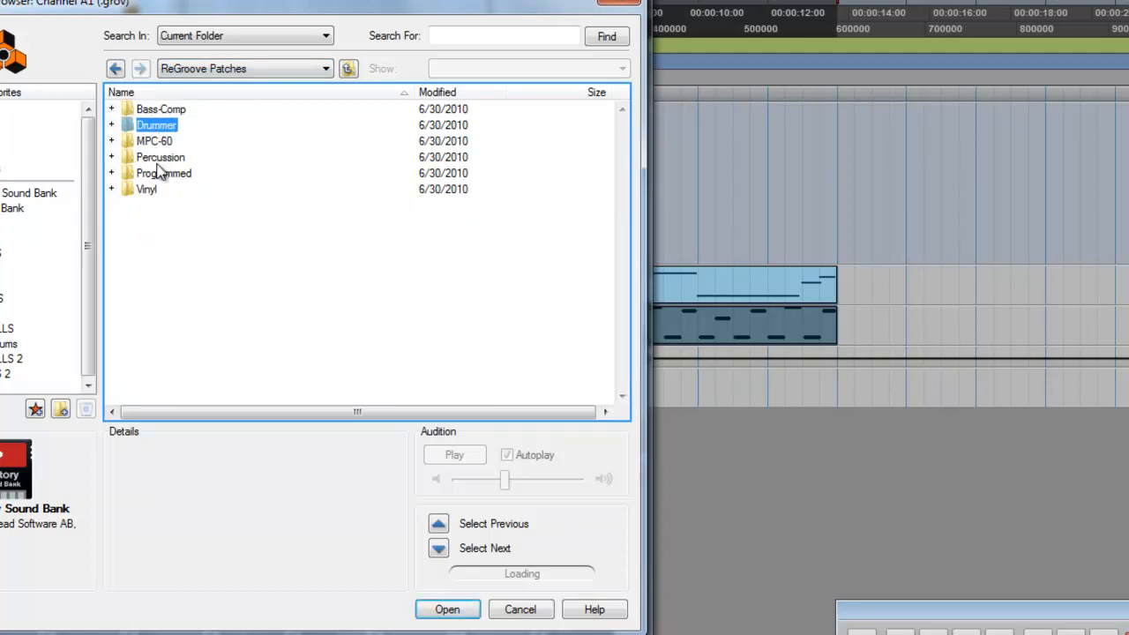
pyautogui.click(157, 163)
pyautogui.click(162, 176)
pyautogui.click(150, 190)
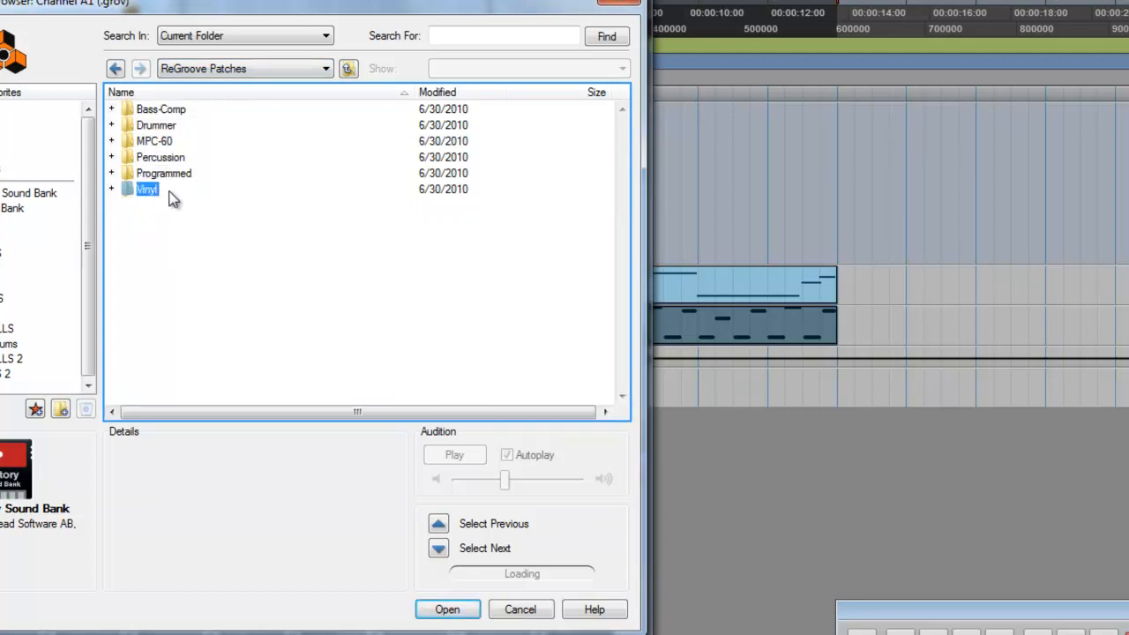
# Load the 54% Shuffle groove from the MPC-60 folder into channel A1
pyautogui.click(156, 142)
pyautogui.doubleClick(155, 142)
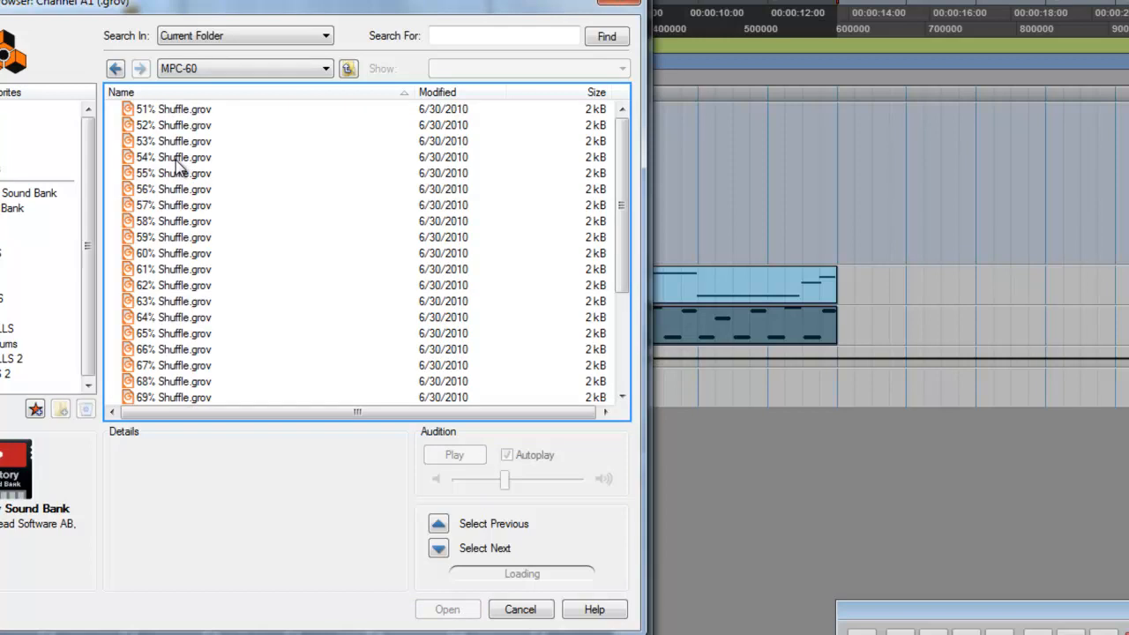
pyautogui.click(179, 159)
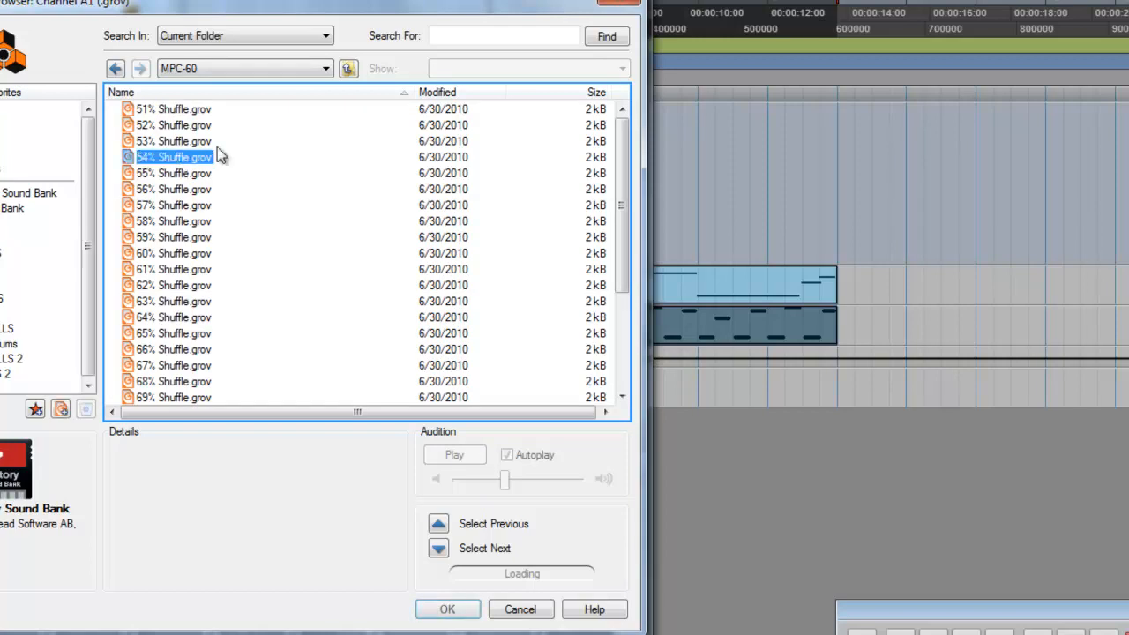
pyautogui.doubleClick(222, 153)
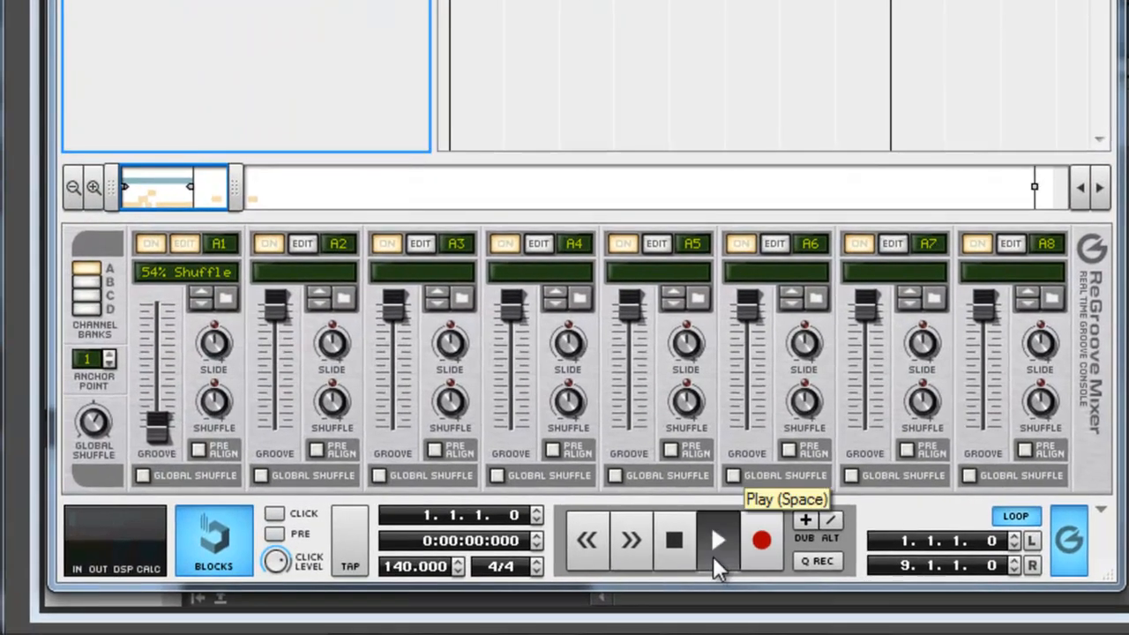
# Raise channel A1's groove amount to 81% during playback and compare the sound with the channel switched off and on
pyautogui.click(606, 585)
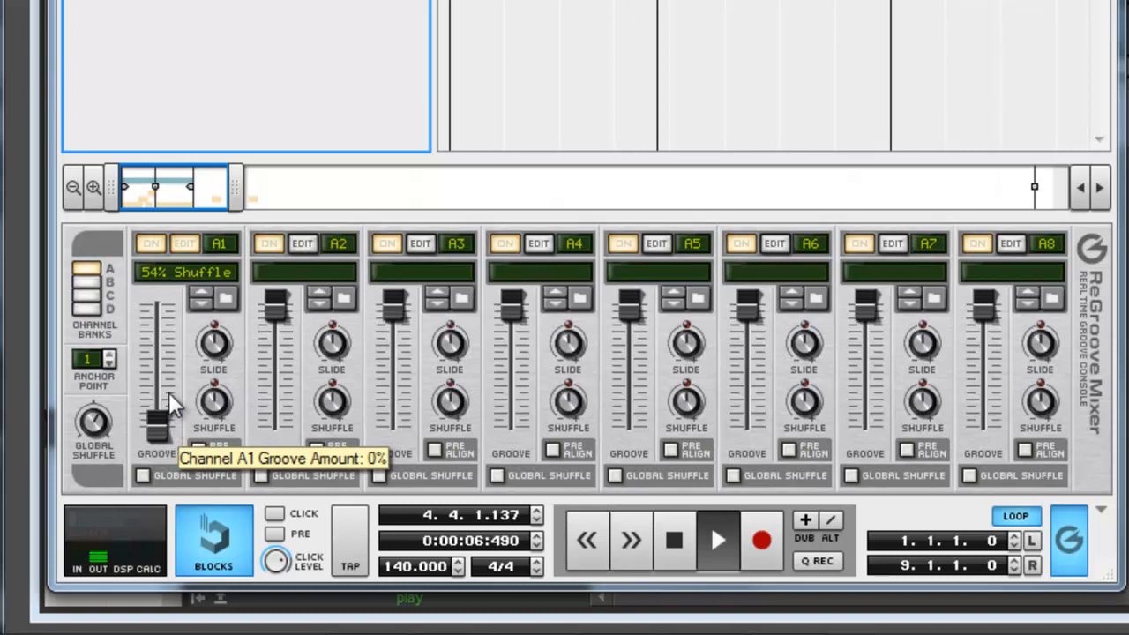
pyautogui.moveTo(165, 421); pyautogui.dragTo(158, 380)
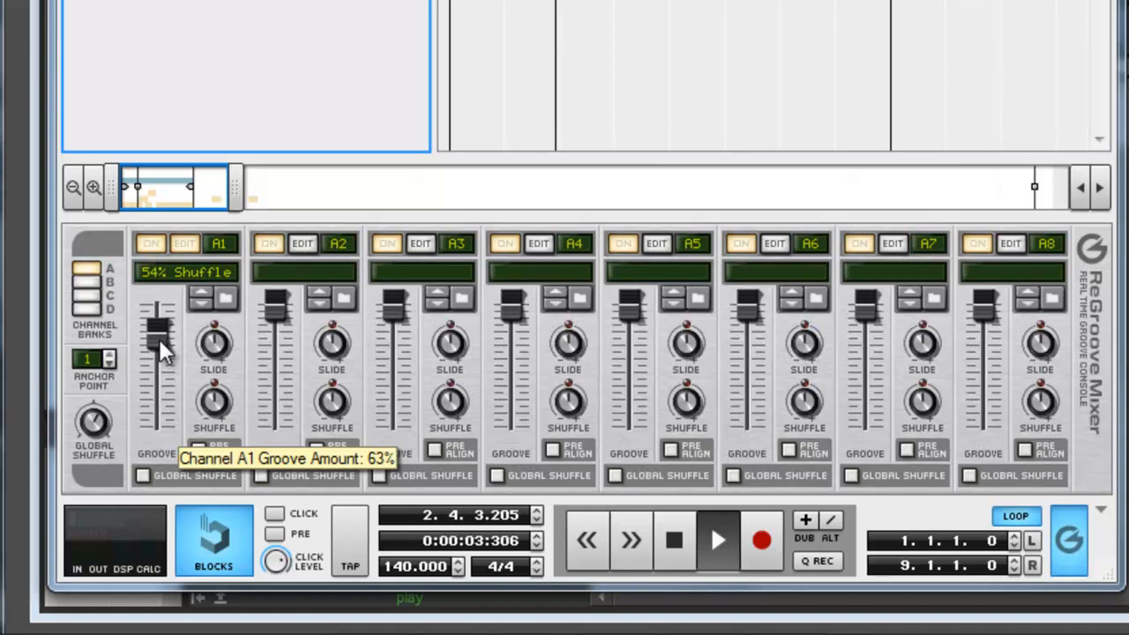
pyautogui.moveTo(159, 336); pyautogui.dragTo(159, 328)
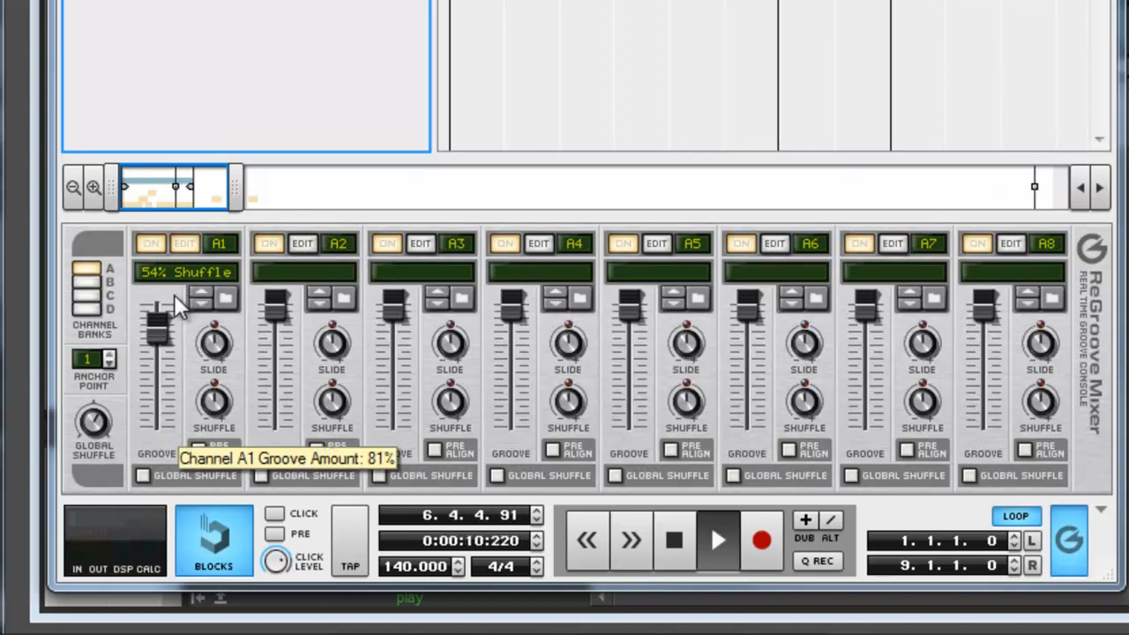
pyautogui.click(150, 246)
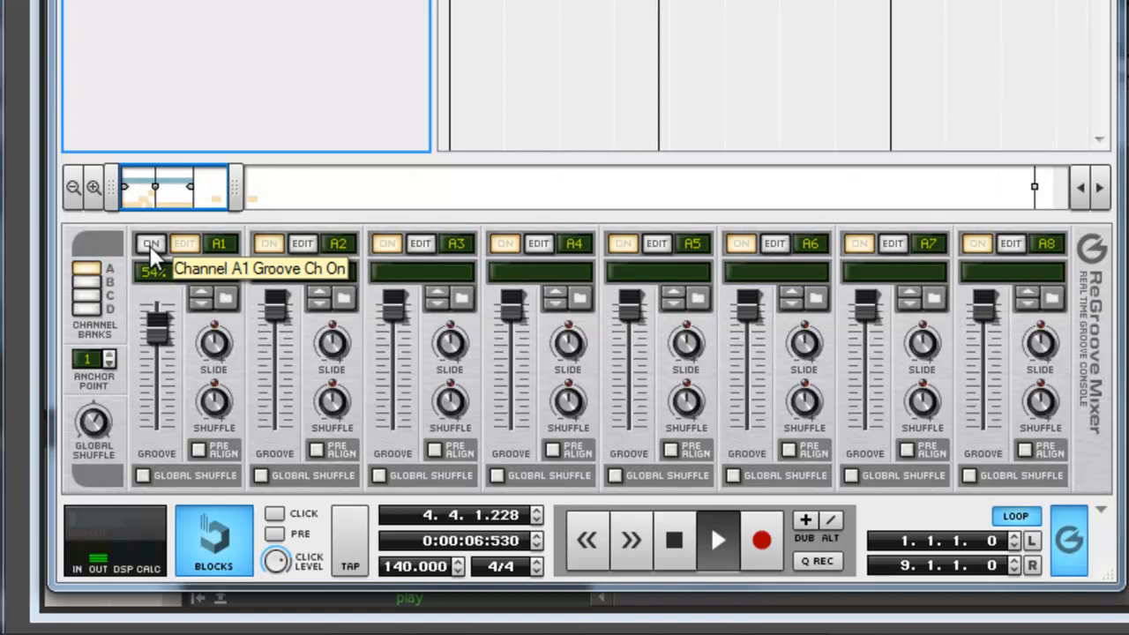
pyautogui.click(151, 247)
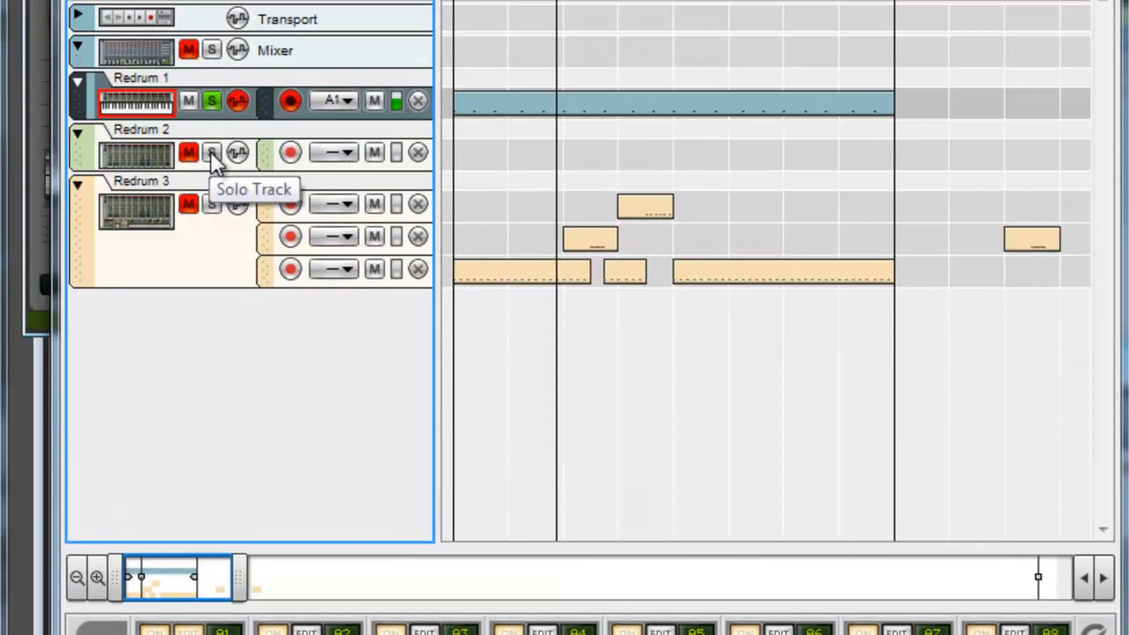
# Solo the Redrum 2 track as well and assign its lane to groove channel A2
pyautogui.click(213, 156)
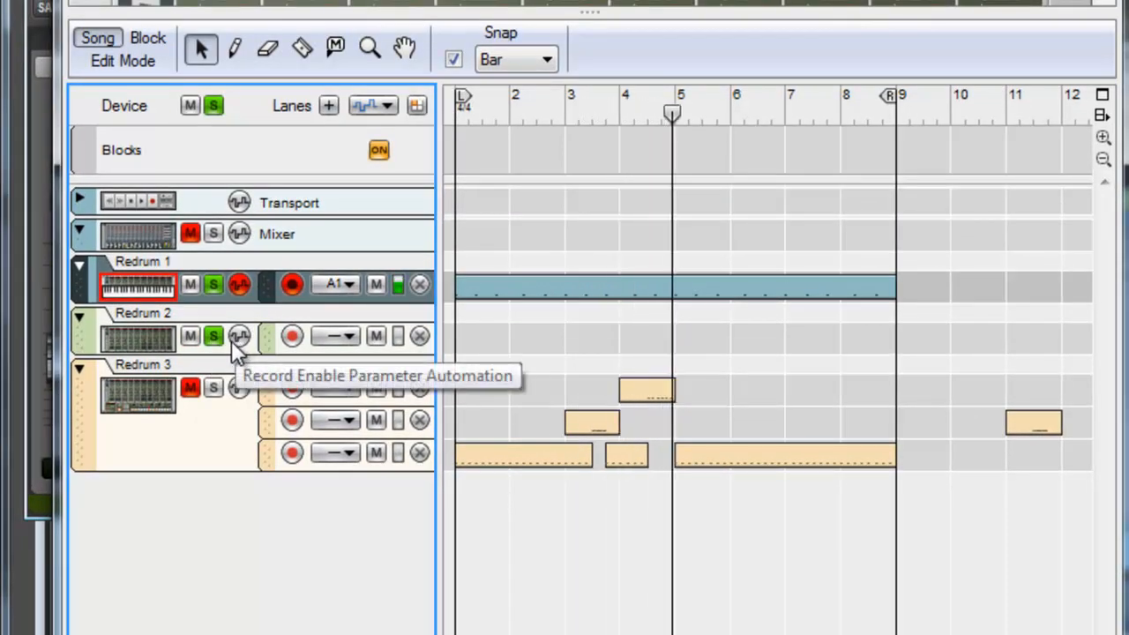
pyautogui.click(348, 346)
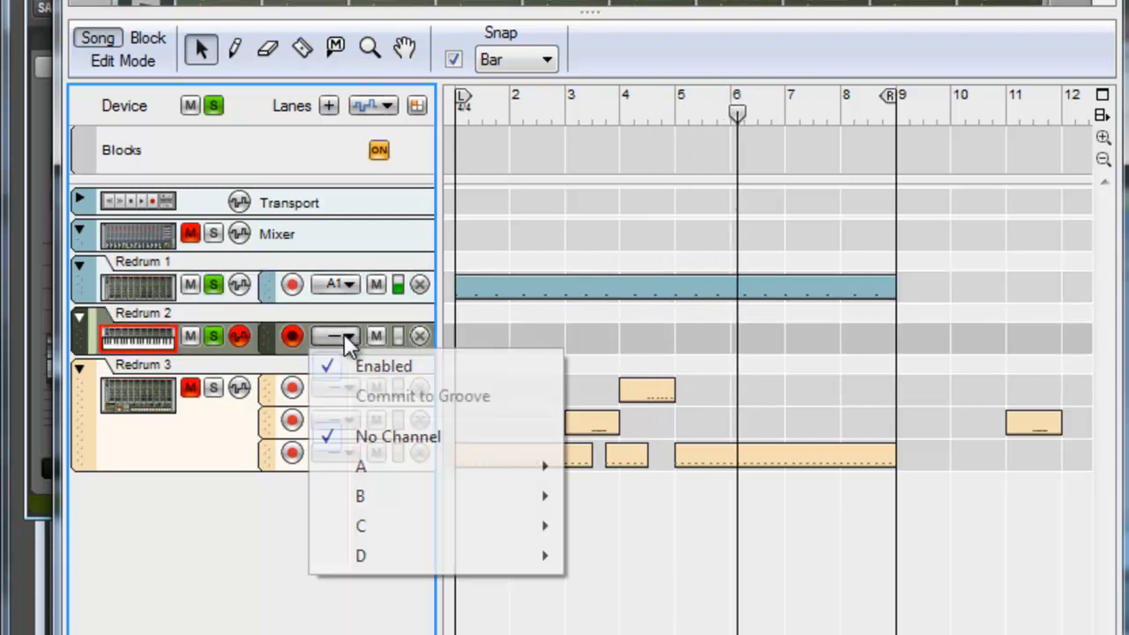
pyautogui.moveTo(350, 473)
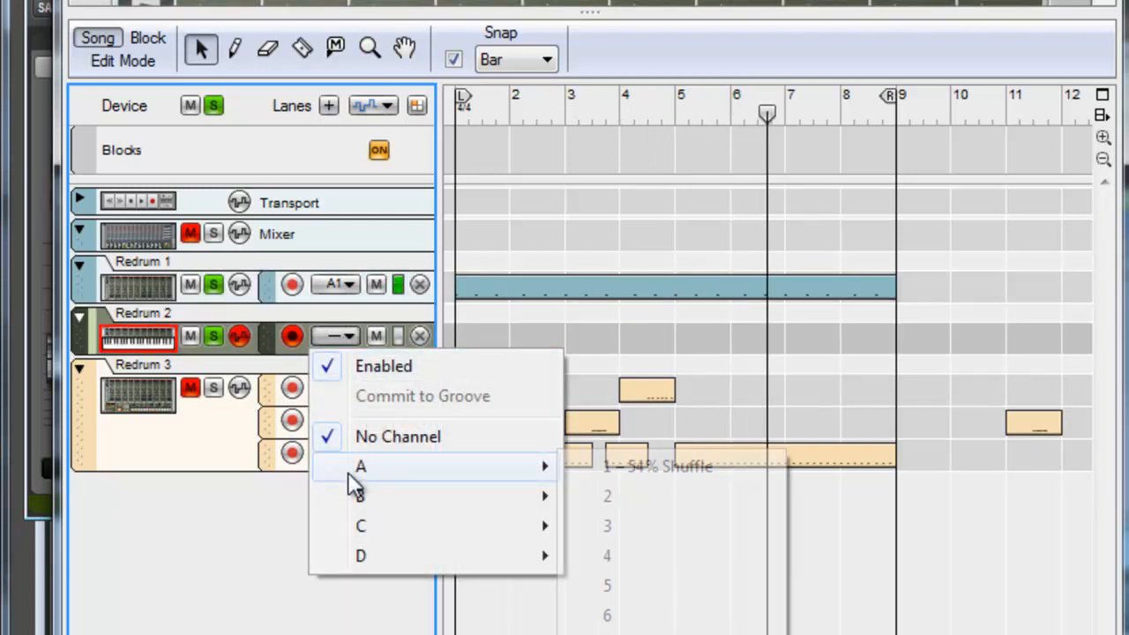
pyautogui.click(622, 496)
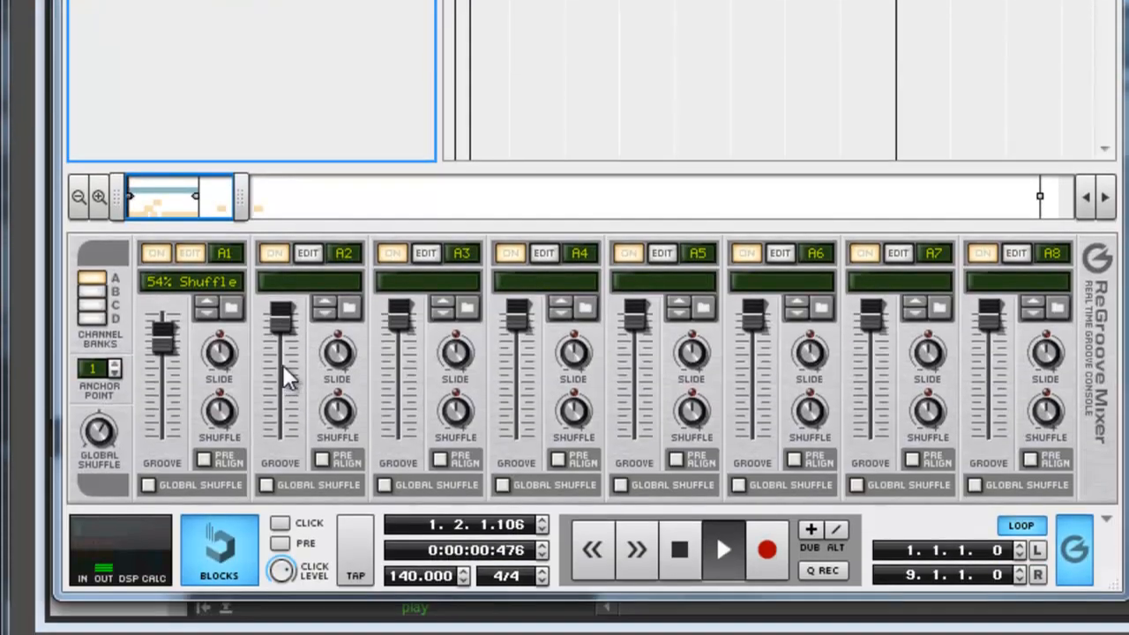
# Lower groove channel A2's amount to 0% and load the 57% Shuffle groove from the MPC-60 folder into it
pyautogui.moveTo(282, 365); pyautogui.dragTo(282, 441)
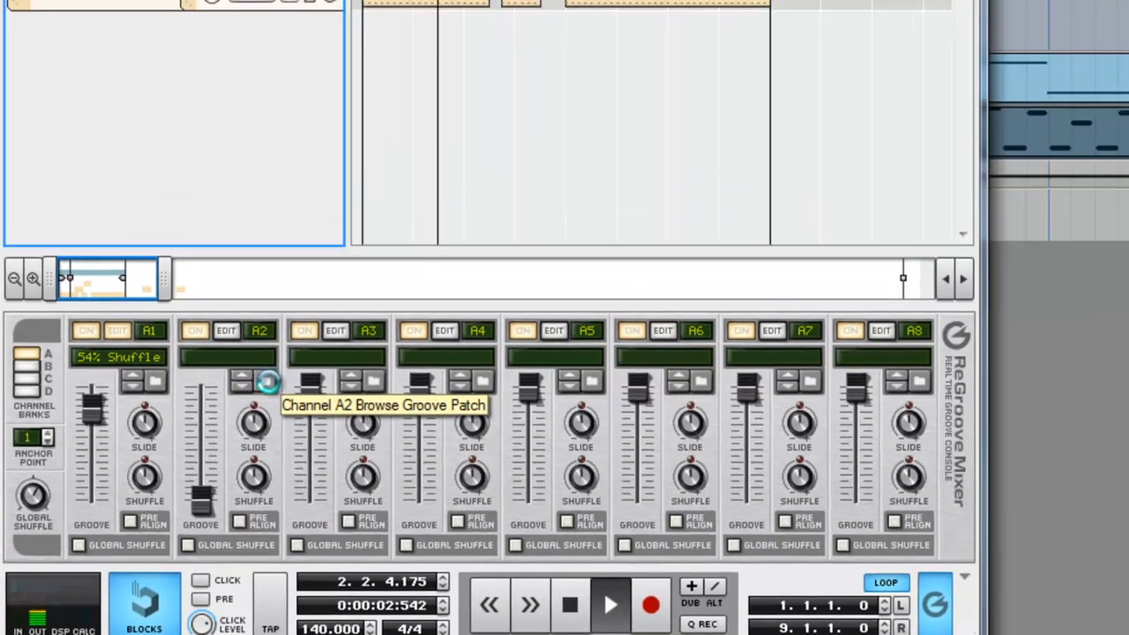
pyautogui.click(267, 381)
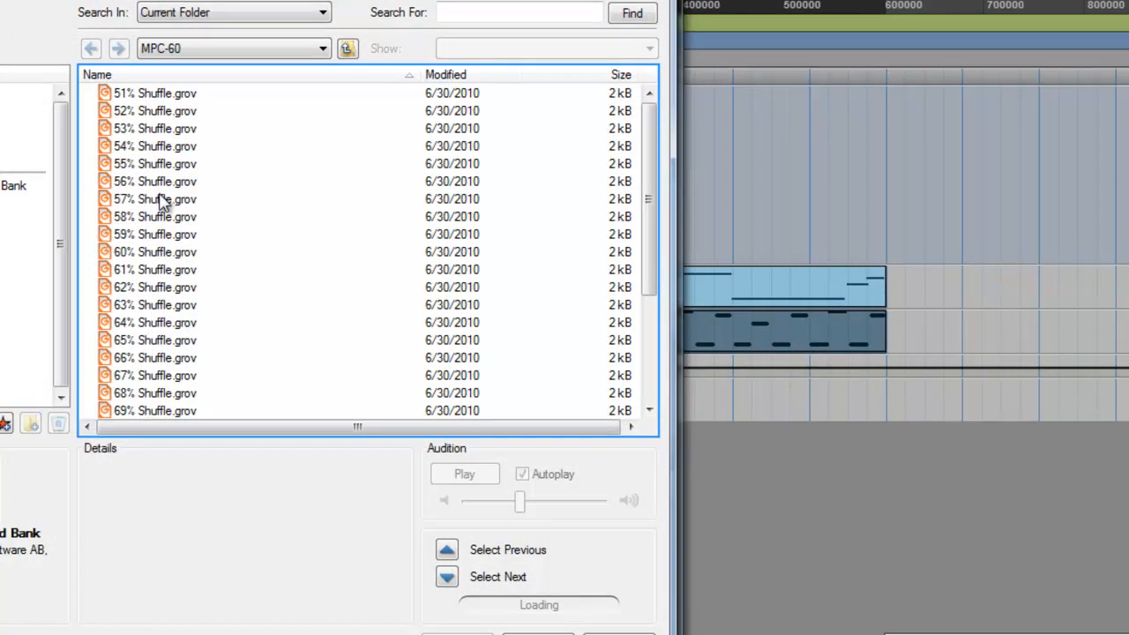
pyautogui.doubleClick(159, 210)
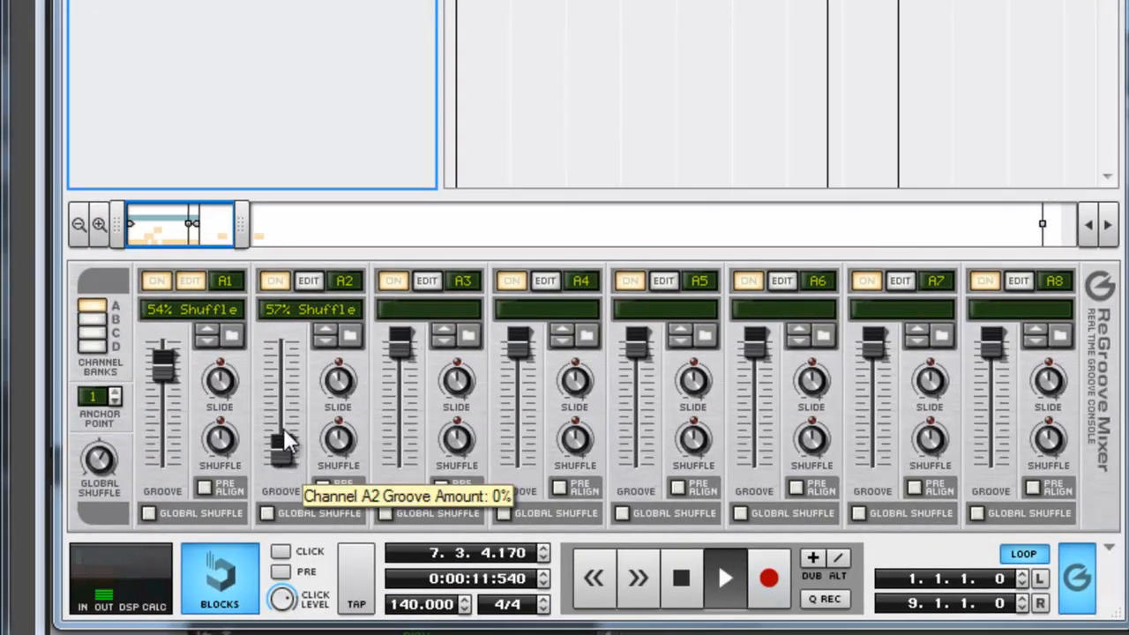
# Raise channel A2's groove amount in stages during playback, through 52% and 57% to slightly higher
pyautogui.moveTo(282, 448); pyautogui.dragTo(283, 395)
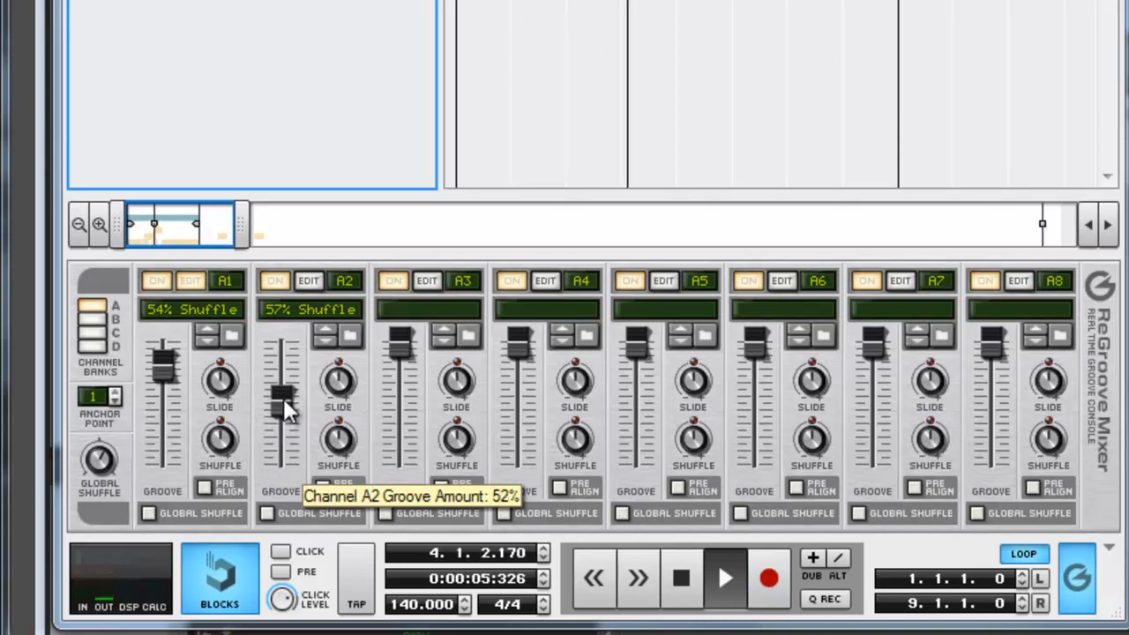
pyautogui.moveTo(283, 398); pyautogui.dragTo(283, 393)
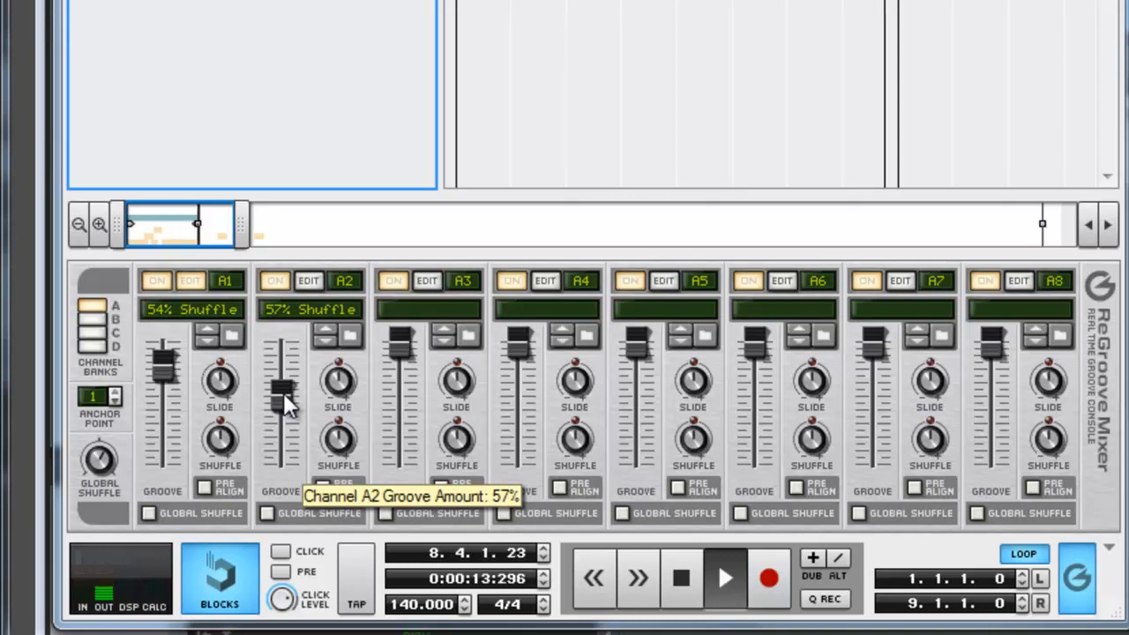
pyautogui.moveTo(283, 390); pyautogui.dragTo(284, 383)
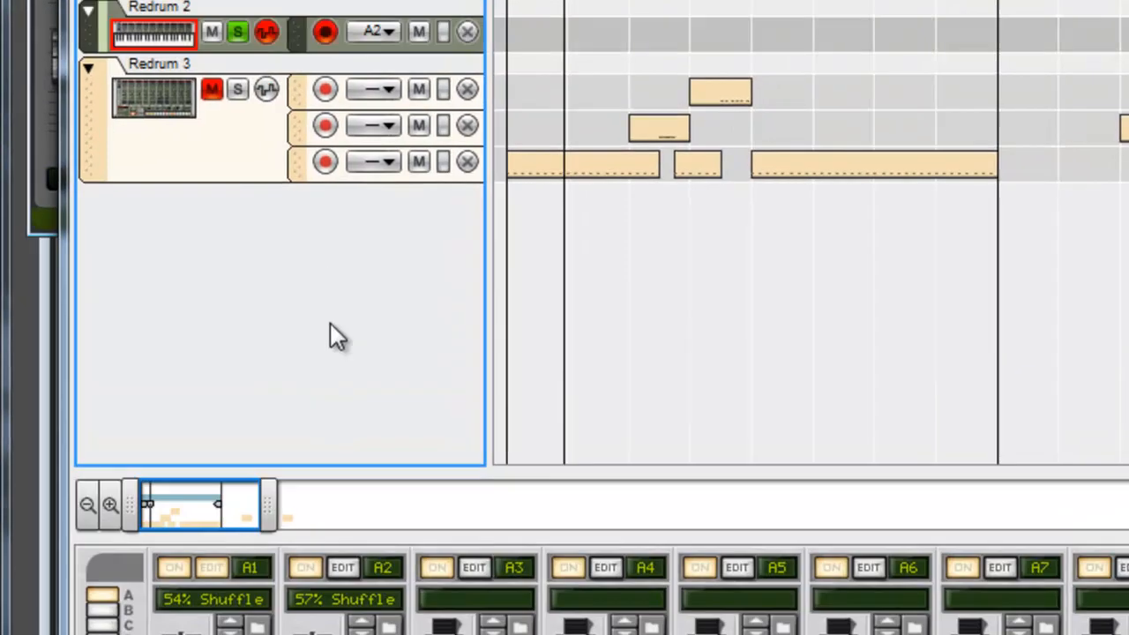
# Solo the Redrum 3 track and assign all three of its lanes to groove channel A3
pyautogui.click(250, 233)
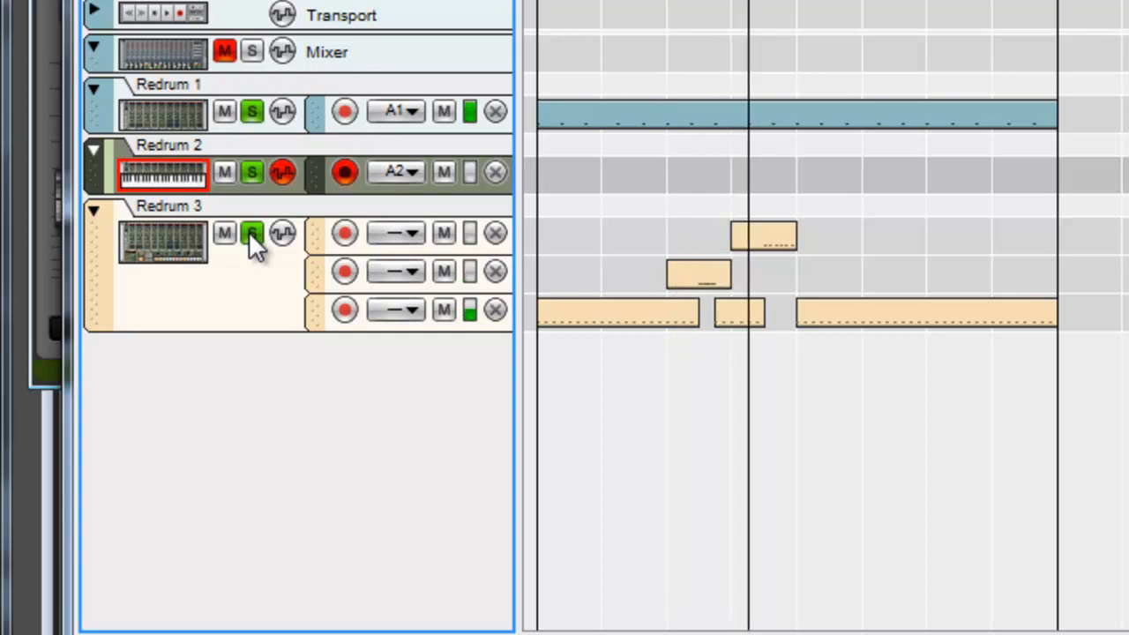
pyautogui.click(413, 233)
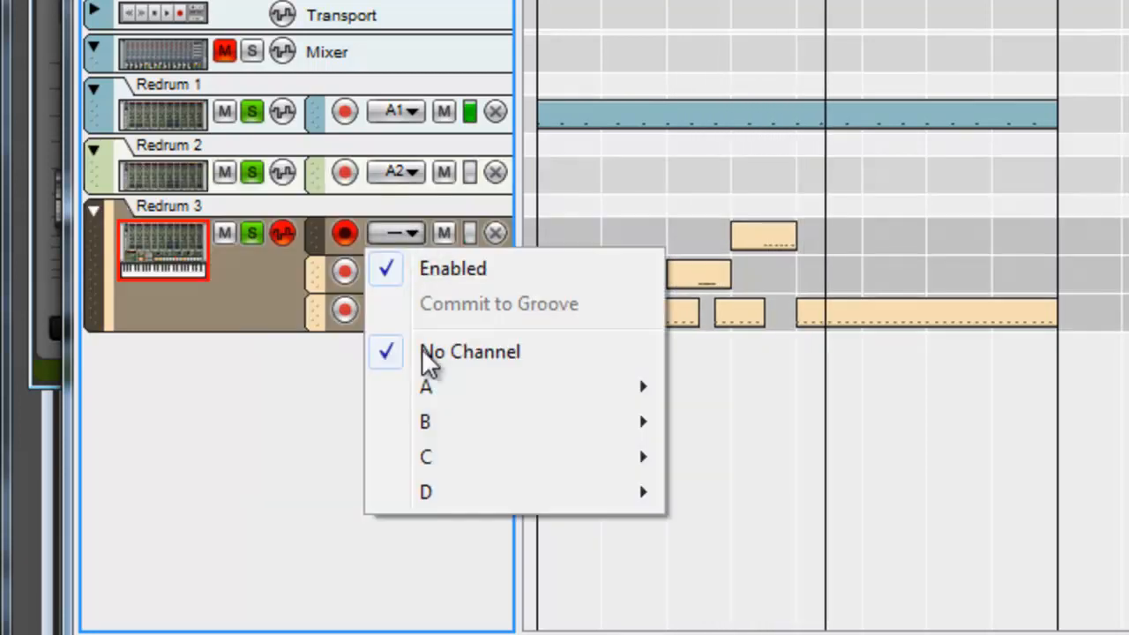
pyautogui.moveTo(426, 388)
pyautogui.click(746, 459)
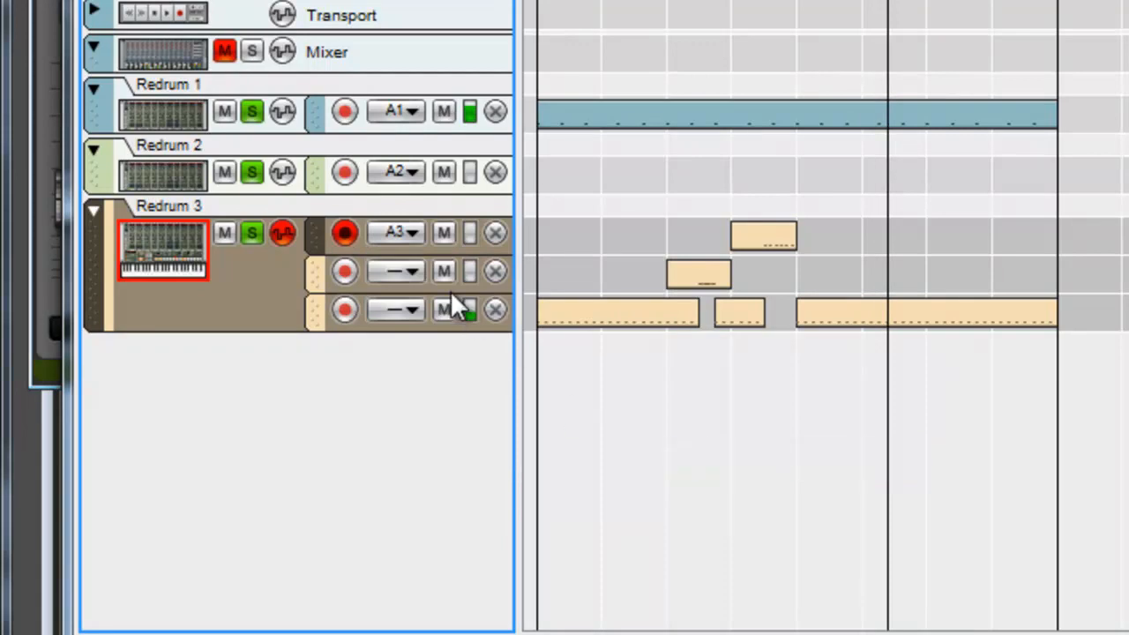
pyautogui.click(414, 273)
pyautogui.moveTo(524, 431)
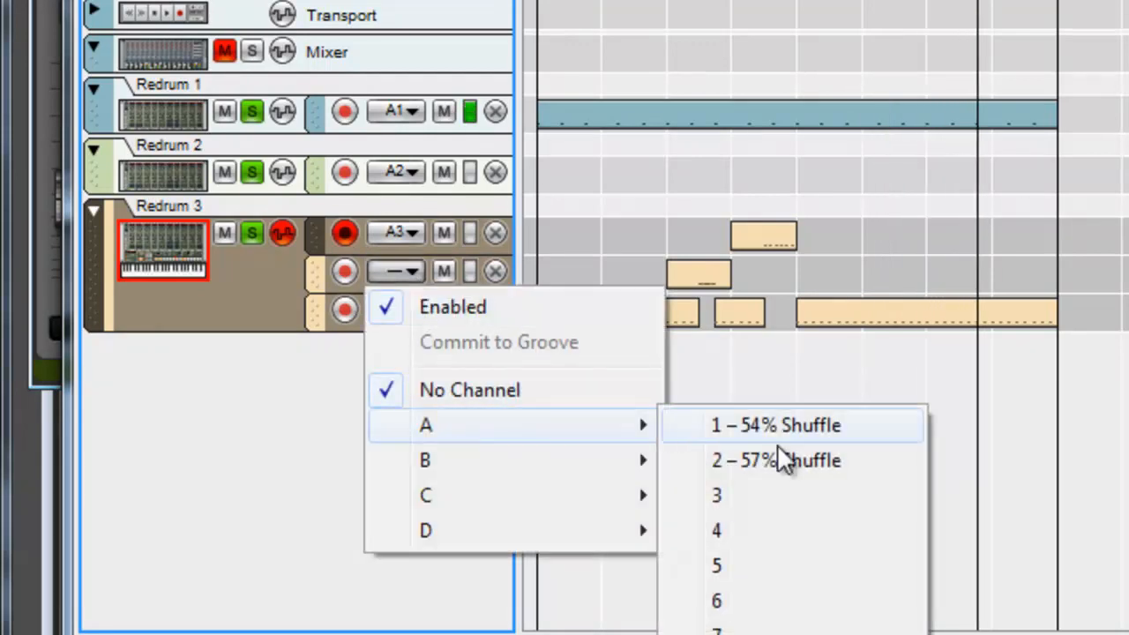
pyautogui.click(772, 495)
pyautogui.click(414, 310)
pyautogui.moveTo(469, 463)
pyautogui.click(739, 533)
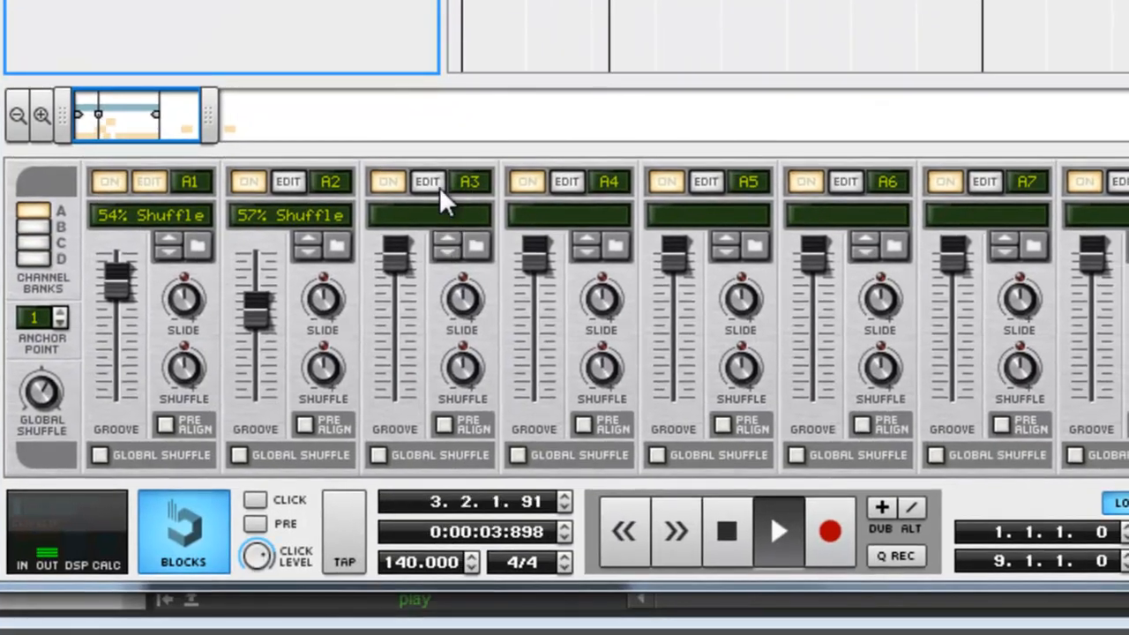
# Load the 52% Shuffle groove from the MPC-60 folder into channel A3 and try its groove amount from 0% upward during playback
pyautogui.click(478, 247)
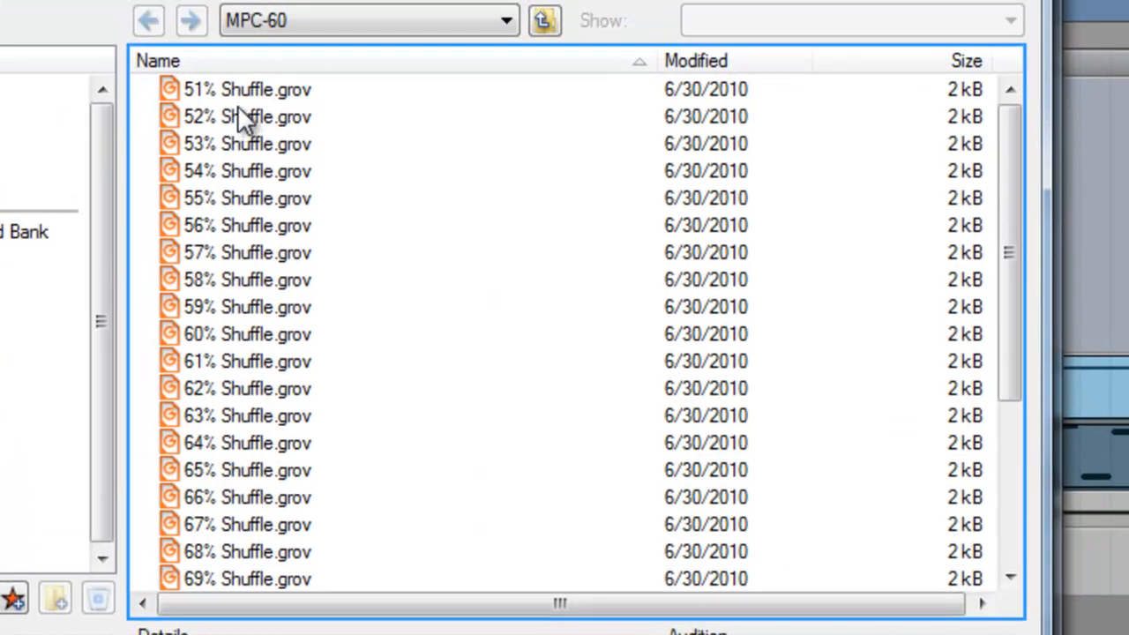
pyautogui.doubleClick(237, 115)
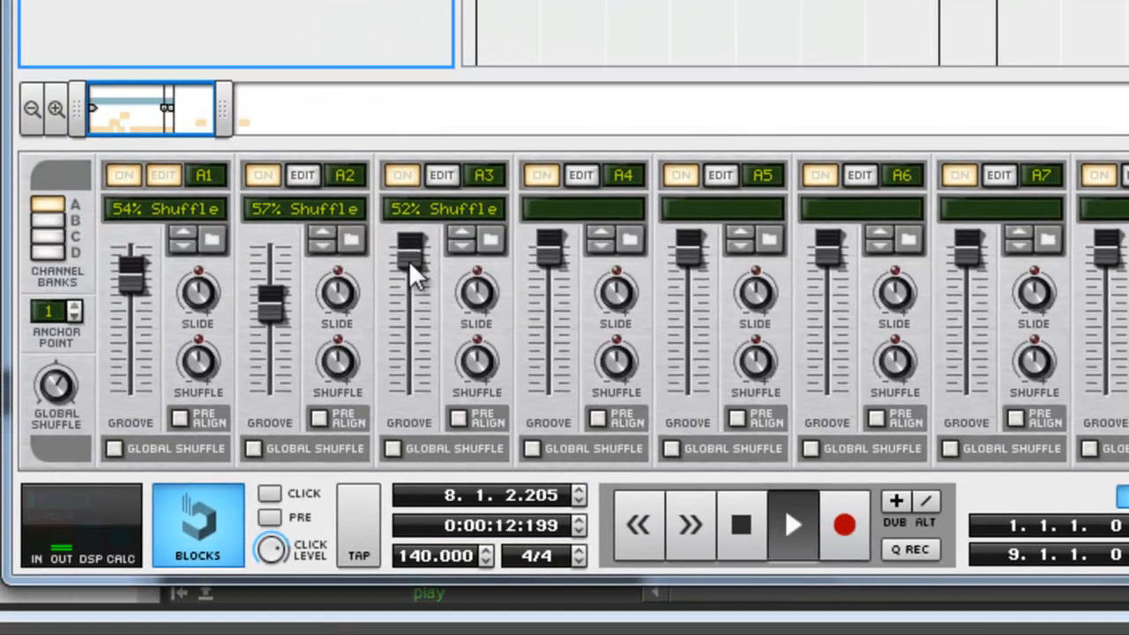
pyautogui.moveTo(409, 252); pyautogui.dragTo(418, 418)
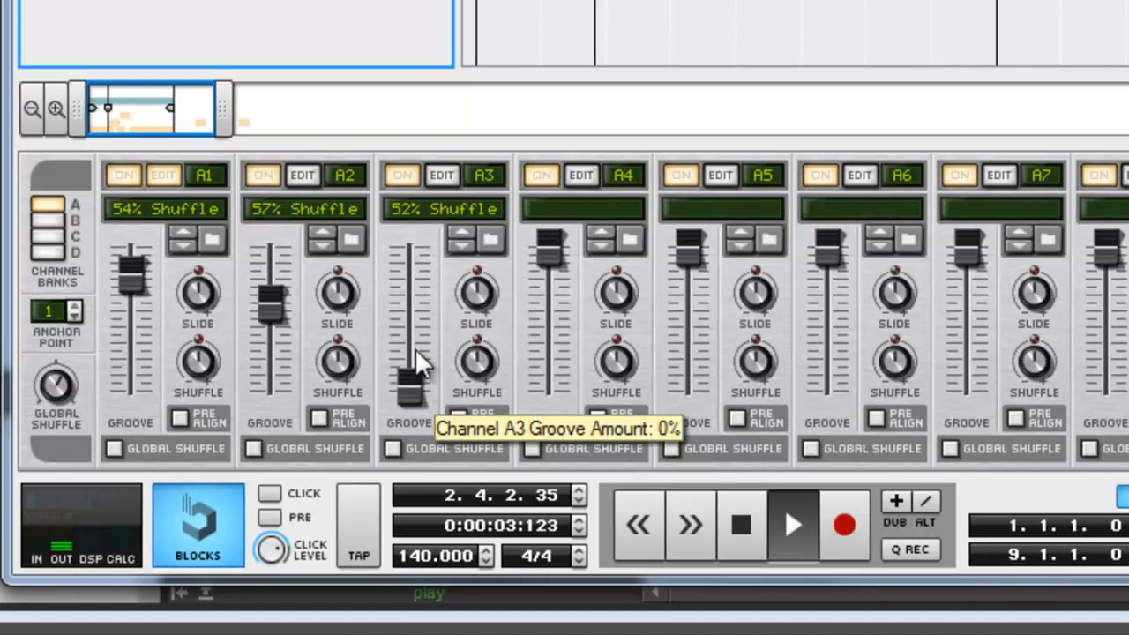
pyautogui.moveTo(409, 379); pyautogui.dragTo(416, 316)
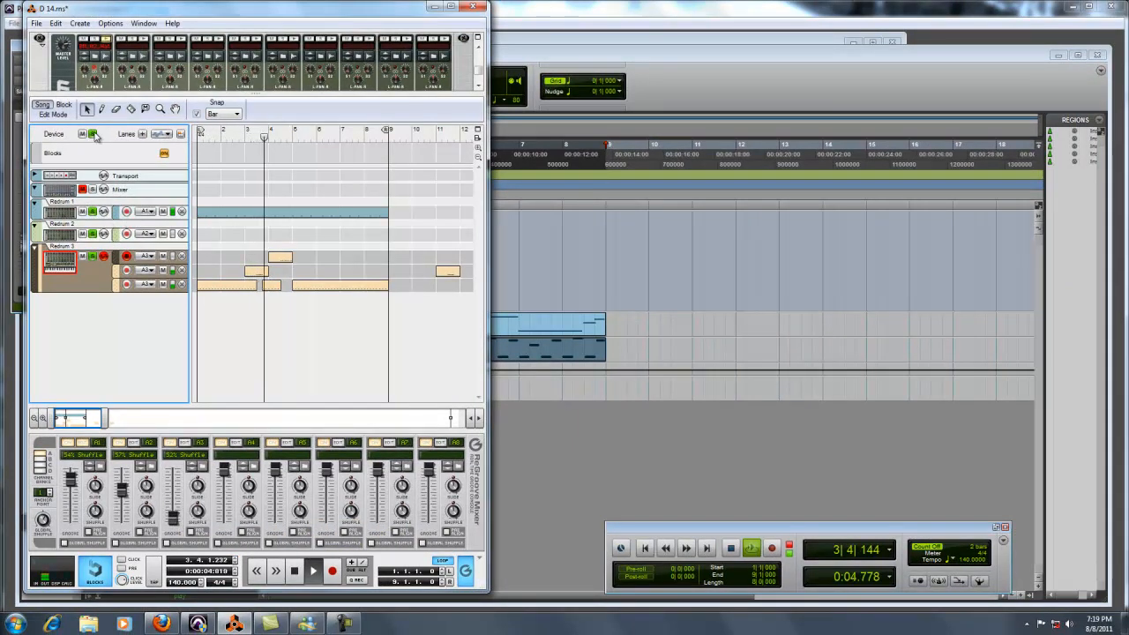
# Switch to Pro Tools, stop playback, solo the Inst 2 and Inst 3 tracks, and play them together
pyautogui.click(713, 85)
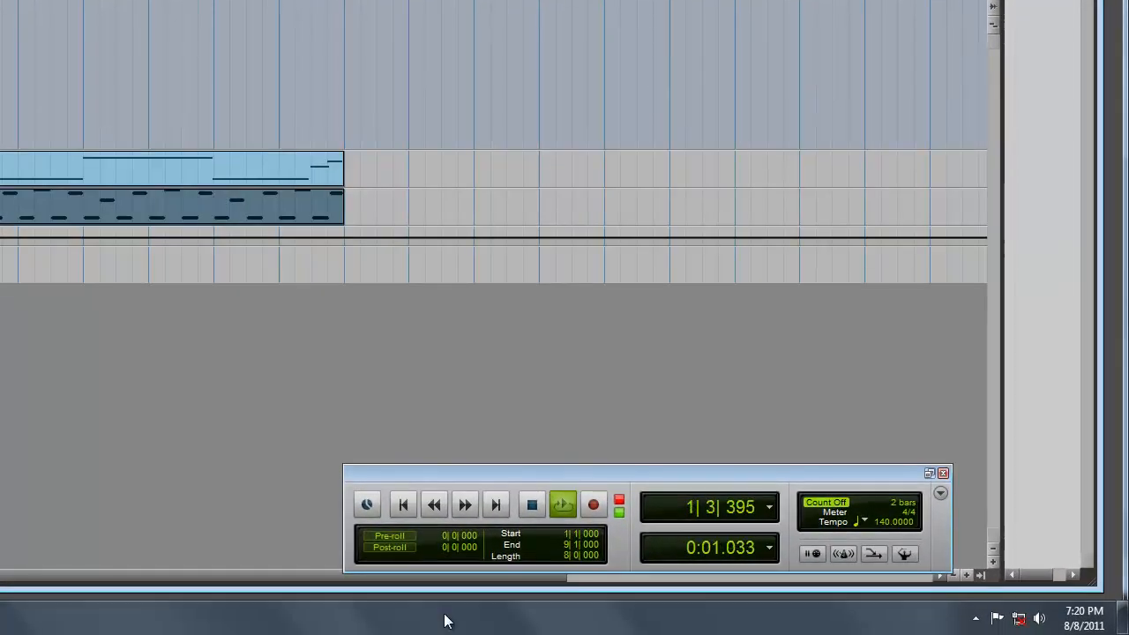
pyautogui.click(531, 505)
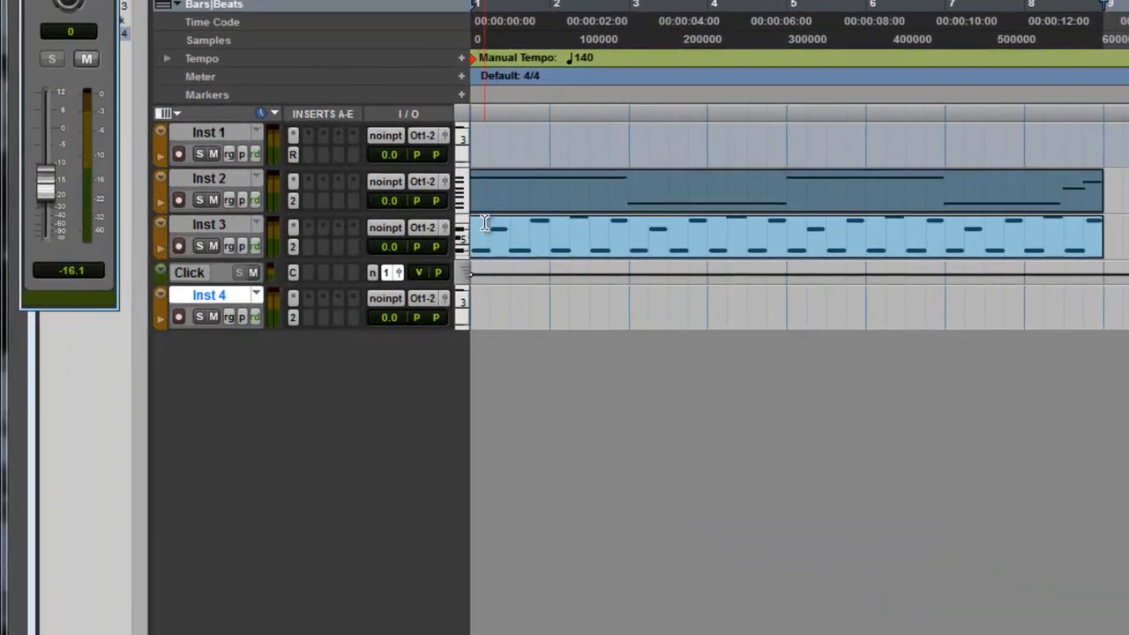
pyautogui.click(201, 201)
pyautogui.click(202, 245)
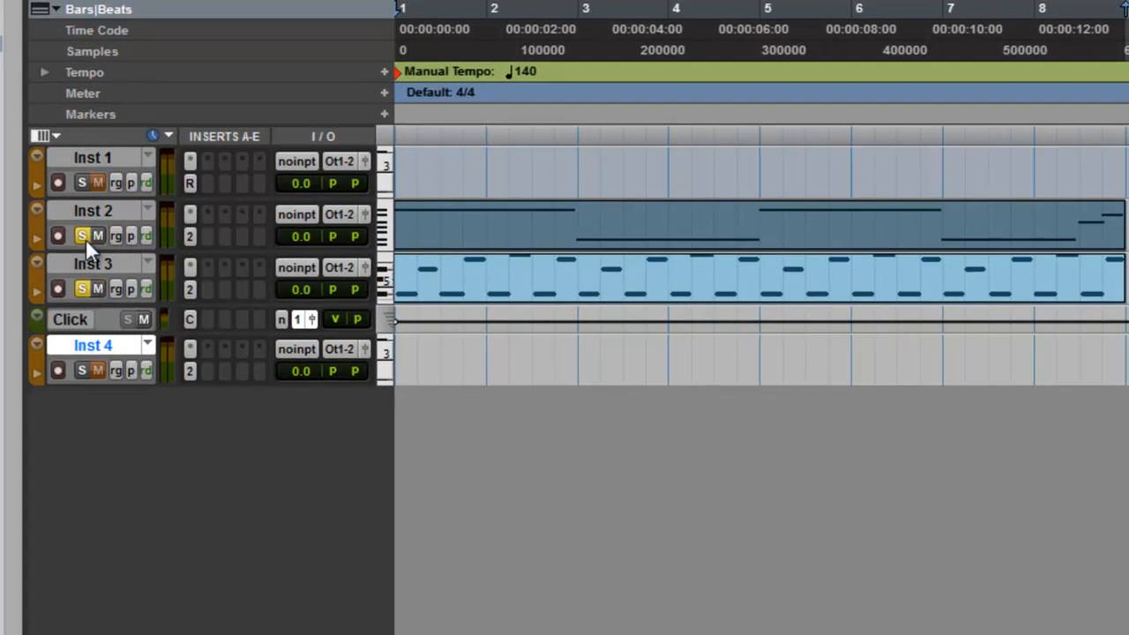
pyautogui.click(82, 289)
pyautogui.press('space')
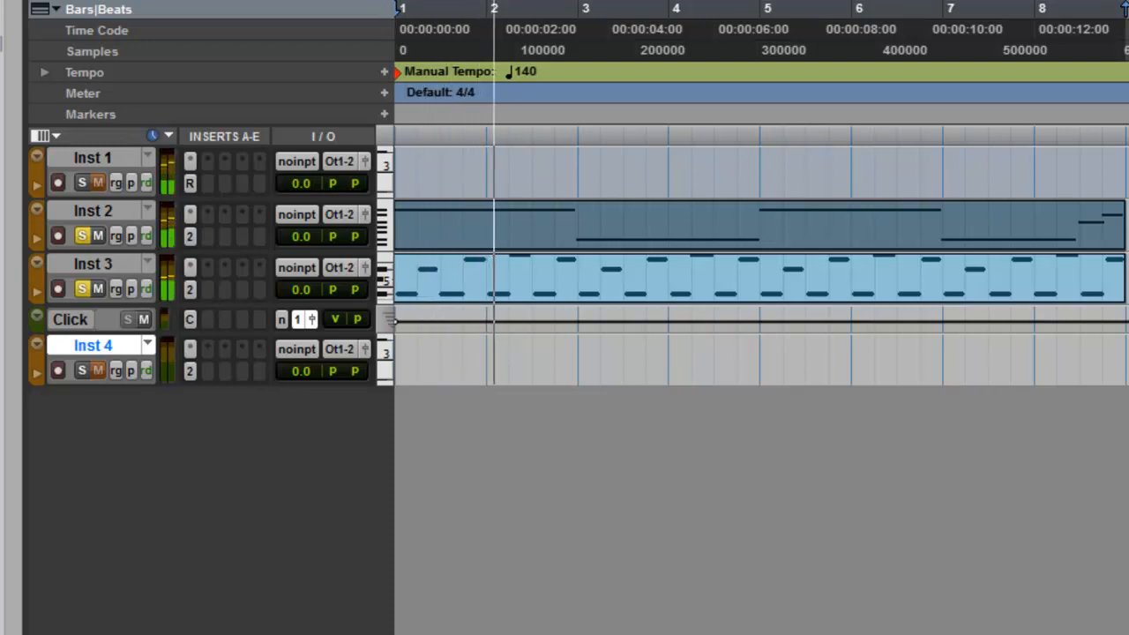
# Unsolo Inst 3 and play the Inst 2 track alone before stopping playback
pyautogui.keyDown('alt'); pyautogui.click(82, 289); pyautogui.keyUp('alt')
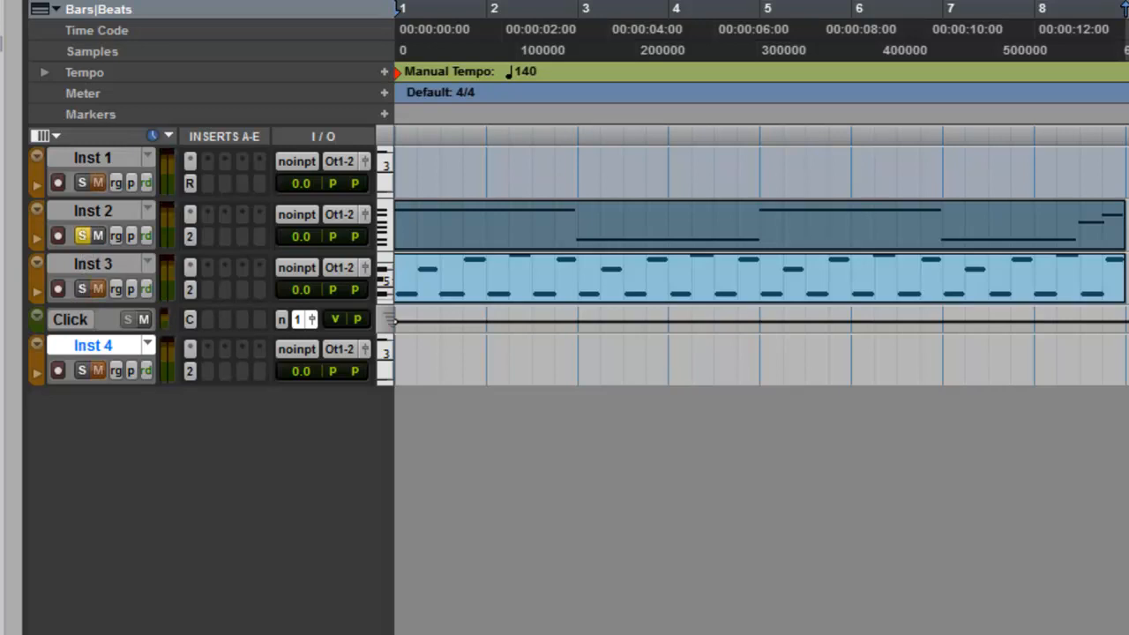
pyautogui.press('space')
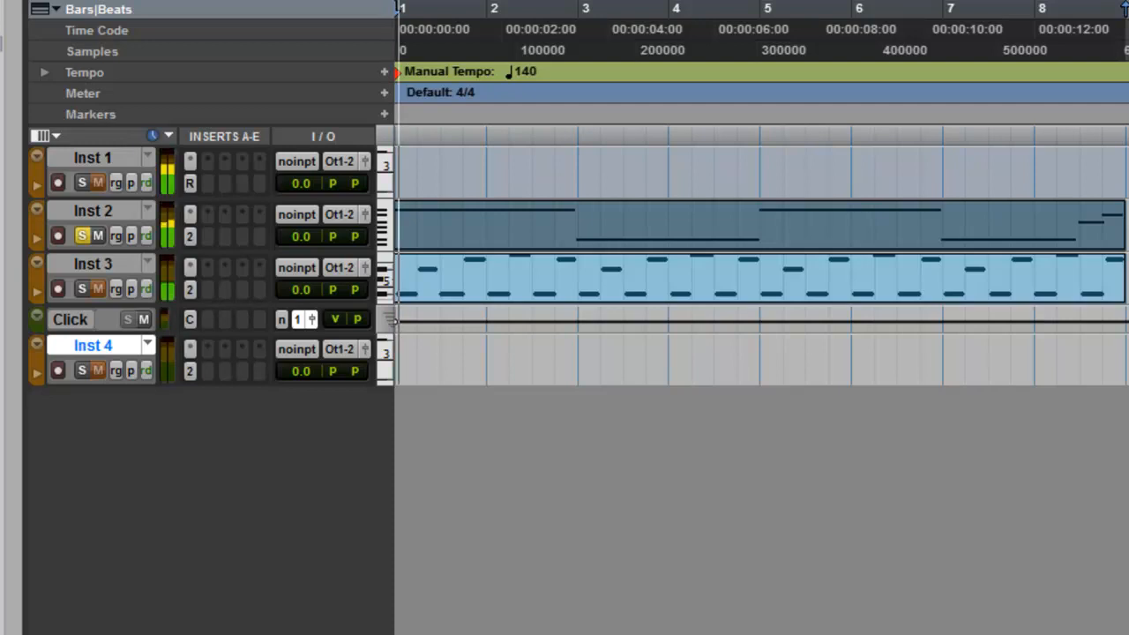
pyautogui.press('space')
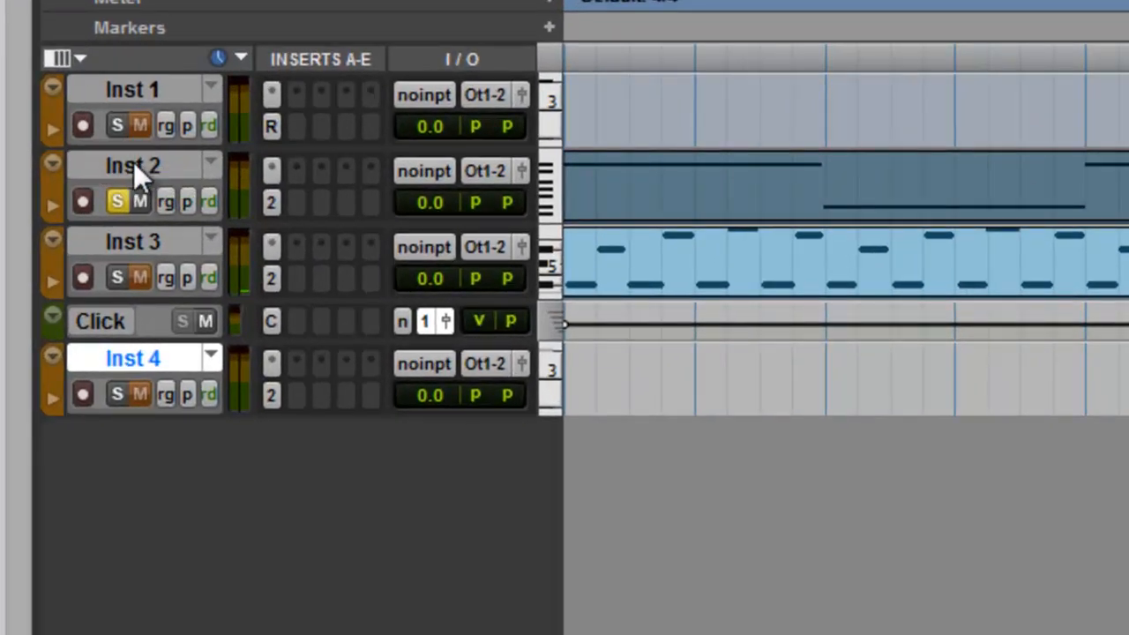
# Open the MIDI Real-Time Properties of the Inst 2 track and turn on Quantize
pyautogui.rightClick(133, 163)
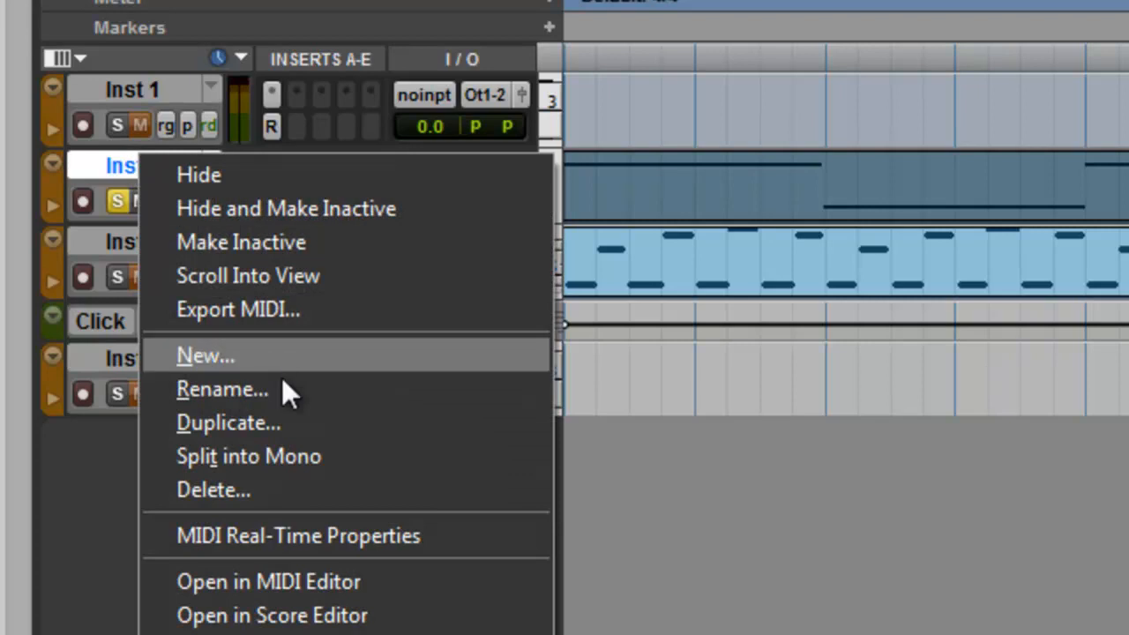
pyautogui.click(294, 534)
pyautogui.moveTo(679, 273); pyautogui.dragTo(626, 274)
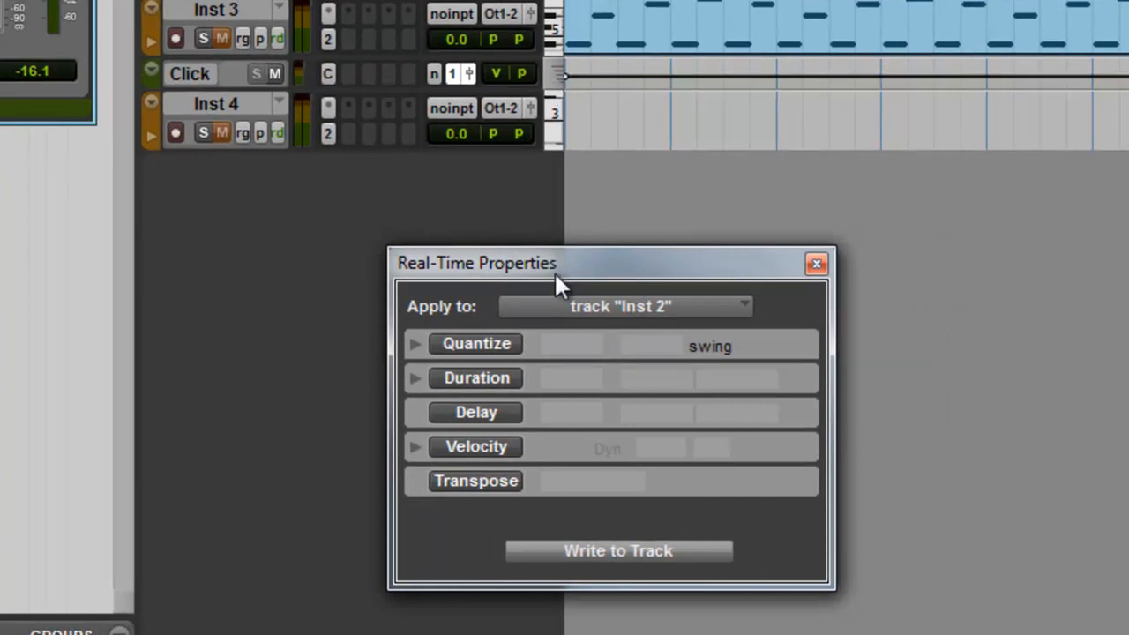
pyautogui.moveTo(589, 249); pyautogui.dragTo(645, 214)
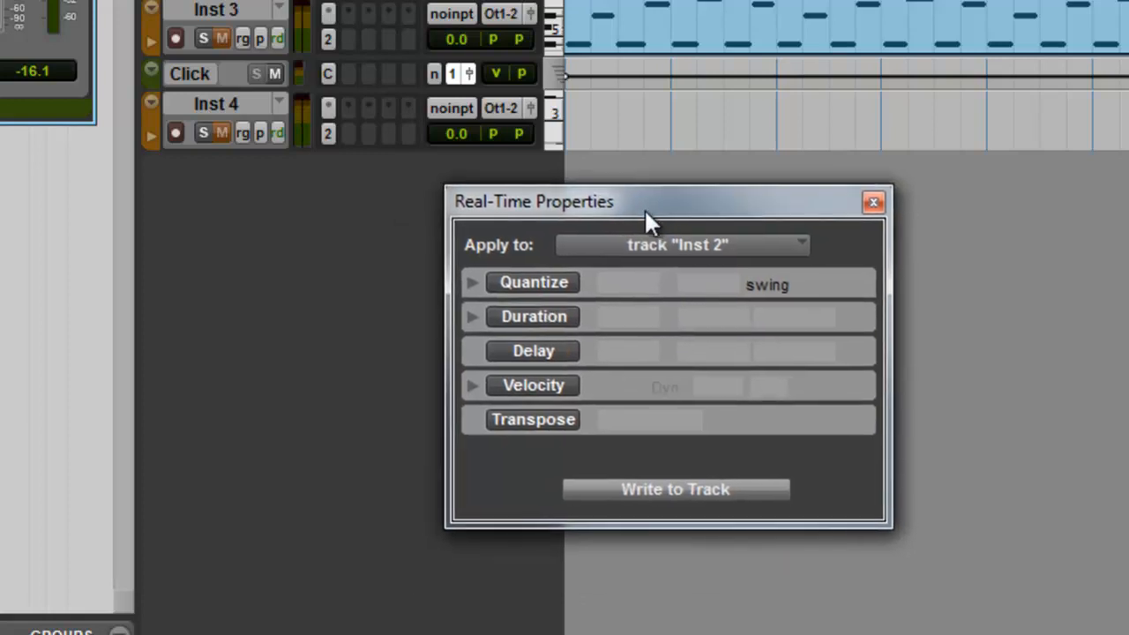
pyautogui.click(533, 281)
# Look through the groove template folders and set Inst 2's quantize grid to MPC 52% 16th Swing
pyautogui.click(635, 284)
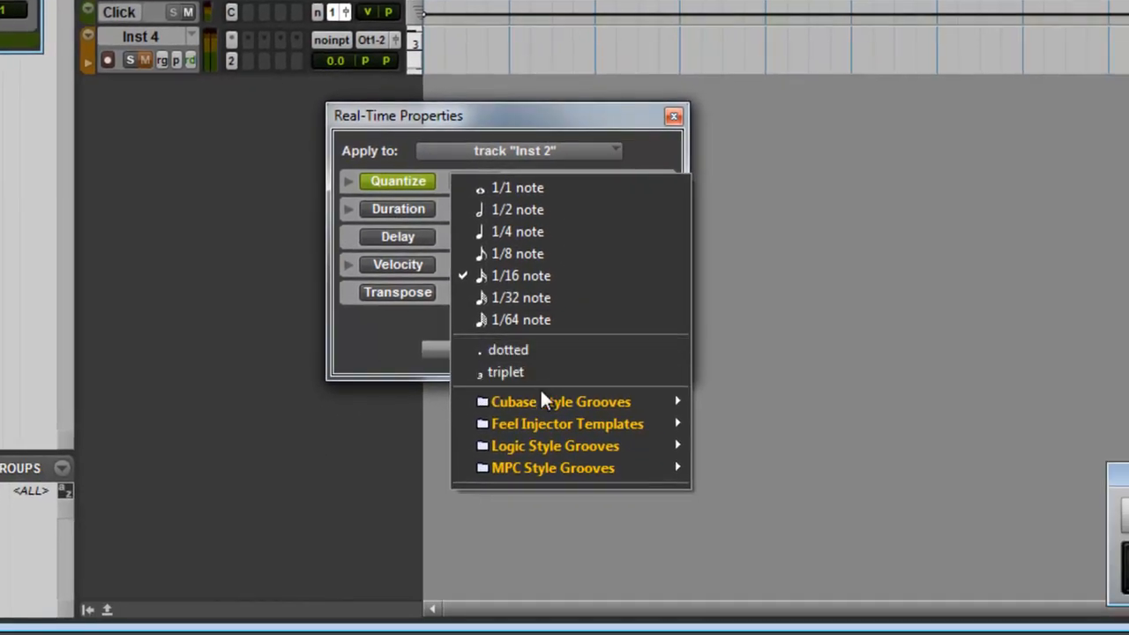
pyautogui.moveTo(706, 553)
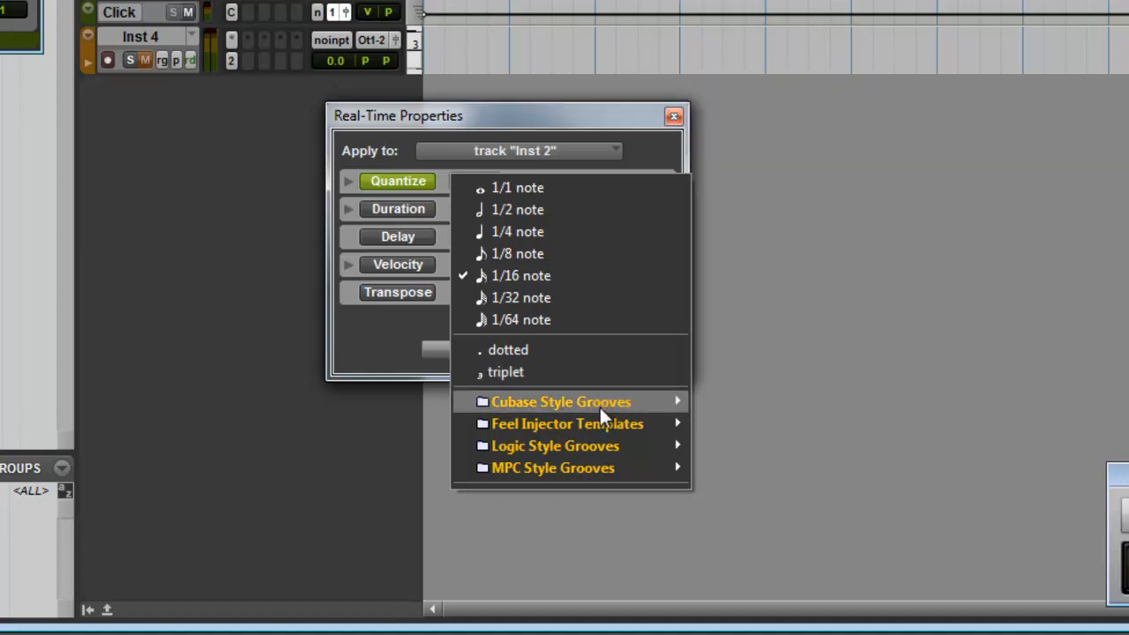
pyautogui.moveTo(582, 426)
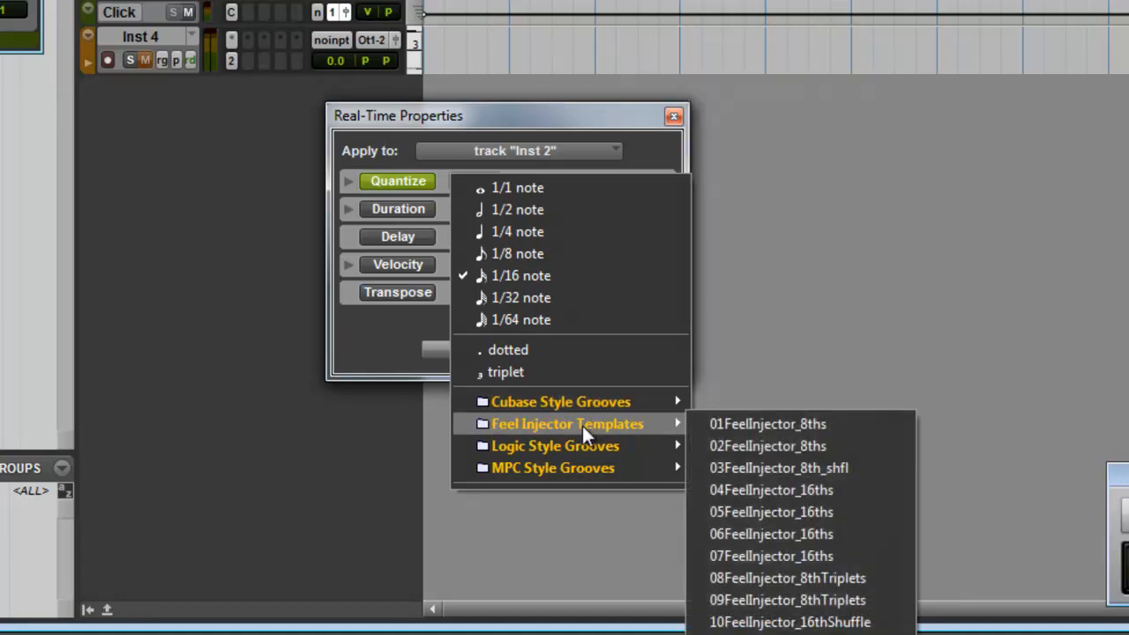
pyautogui.moveTo(574, 445)
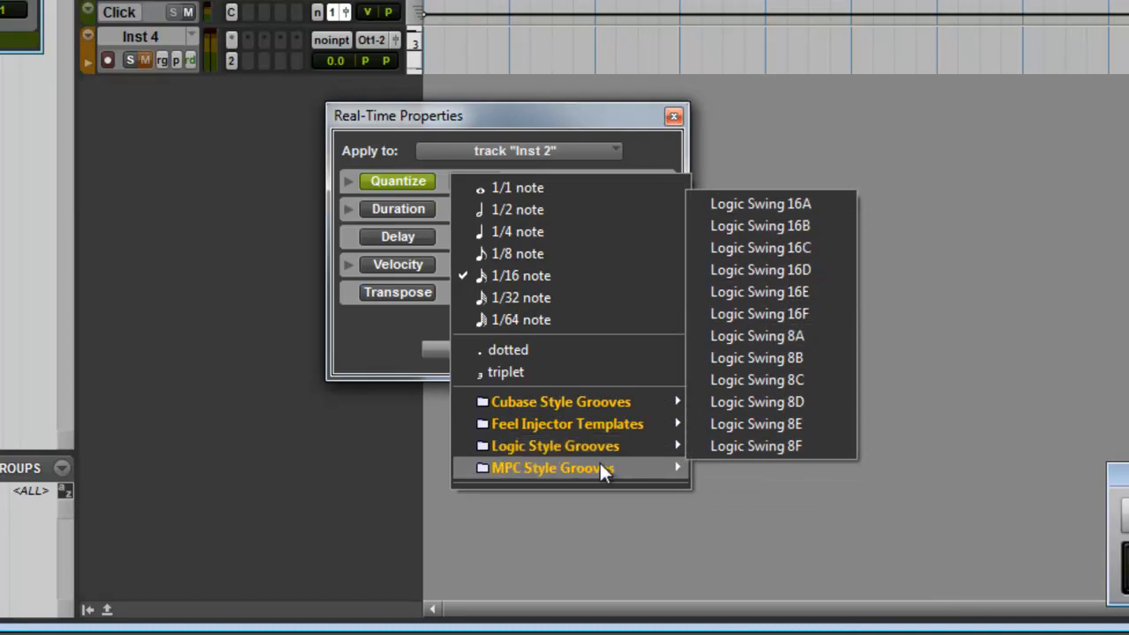
pyautogui.moveTo(600, 468)
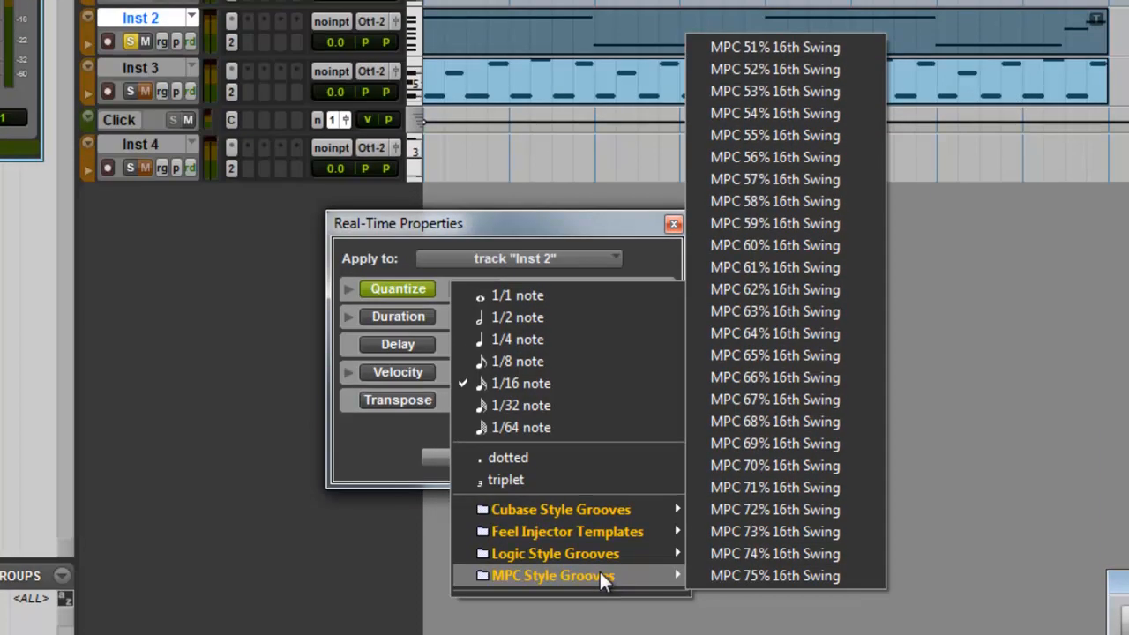
pyautogui.click(799, 69)
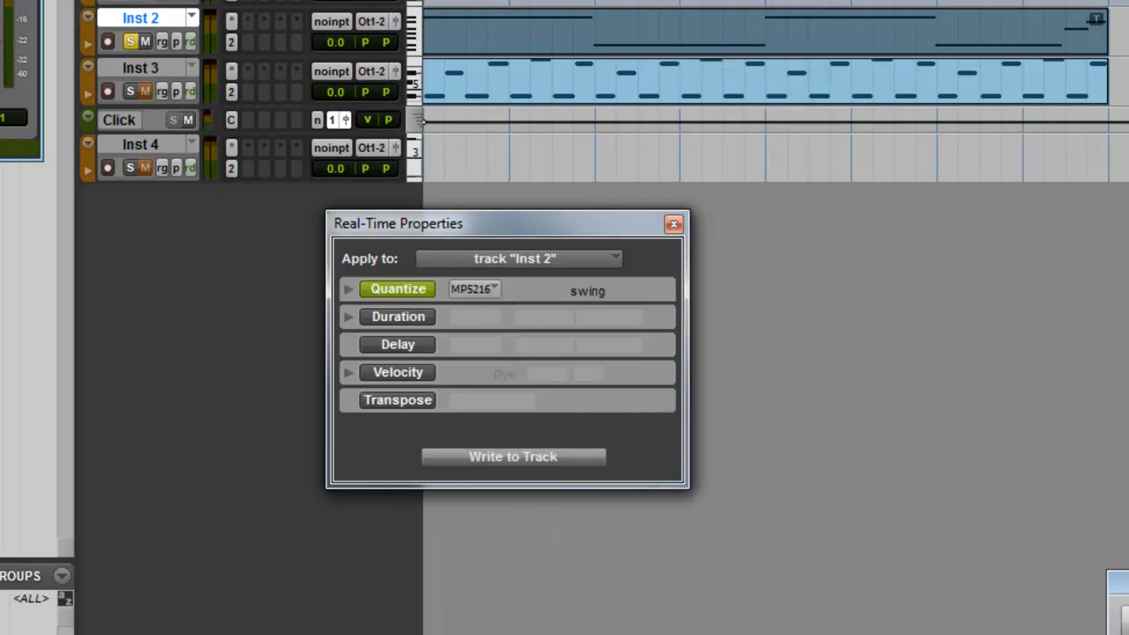
# Unsolo Inst 2 to play the full mix, mute Inst 3 for comparison, and solo Inst 3 with the properties window moved up
pyautogui.click(131, 43)
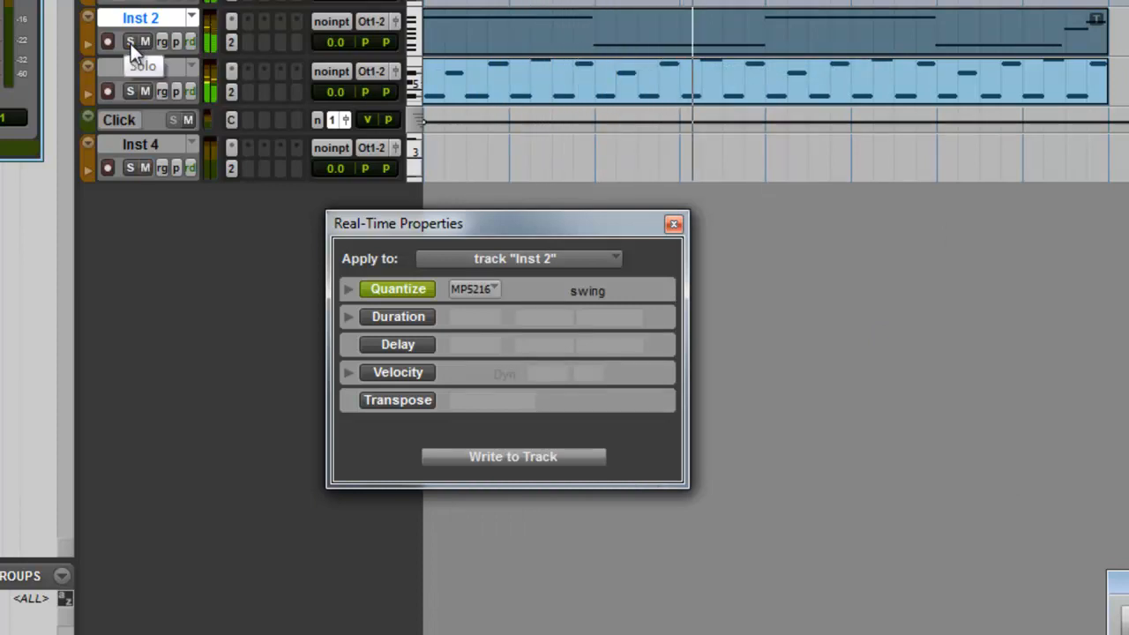
pyautogui.click(144, 90)
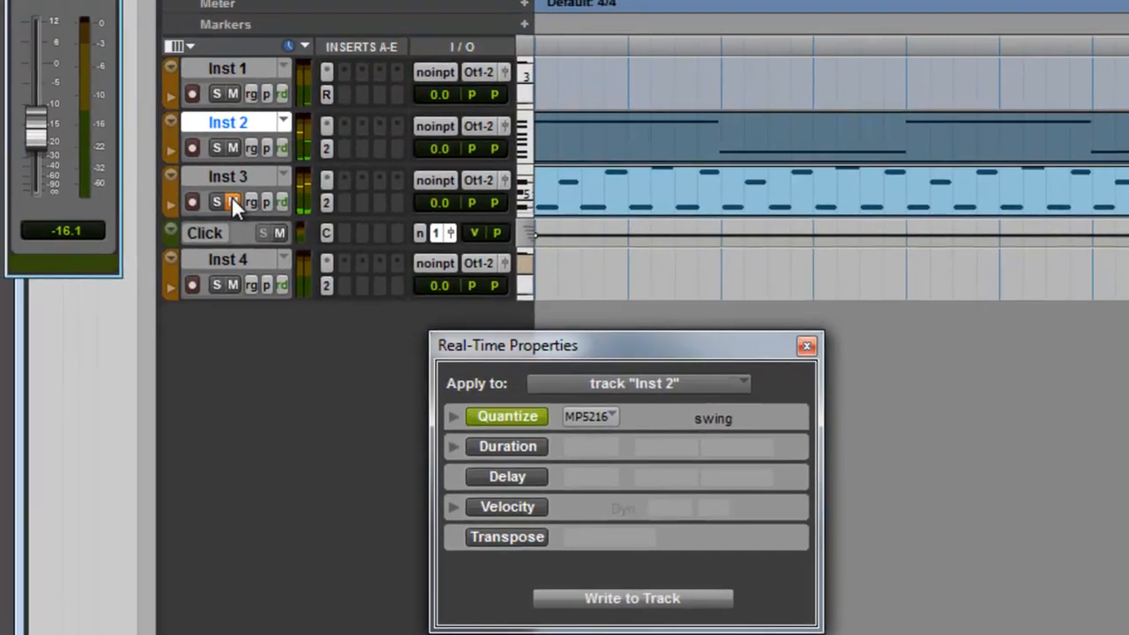
pyautogui.click(189, 147)
pyautogui.click(173, 147)
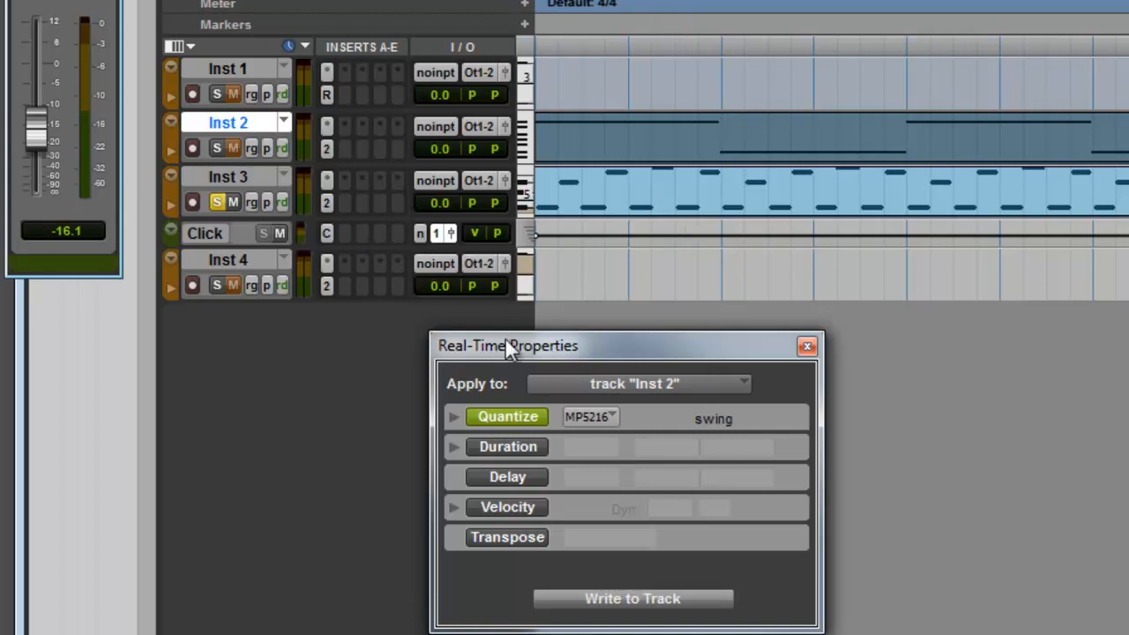
pyautogui.moveTo(513, 345); pyautogui.dragTo(625, 115)
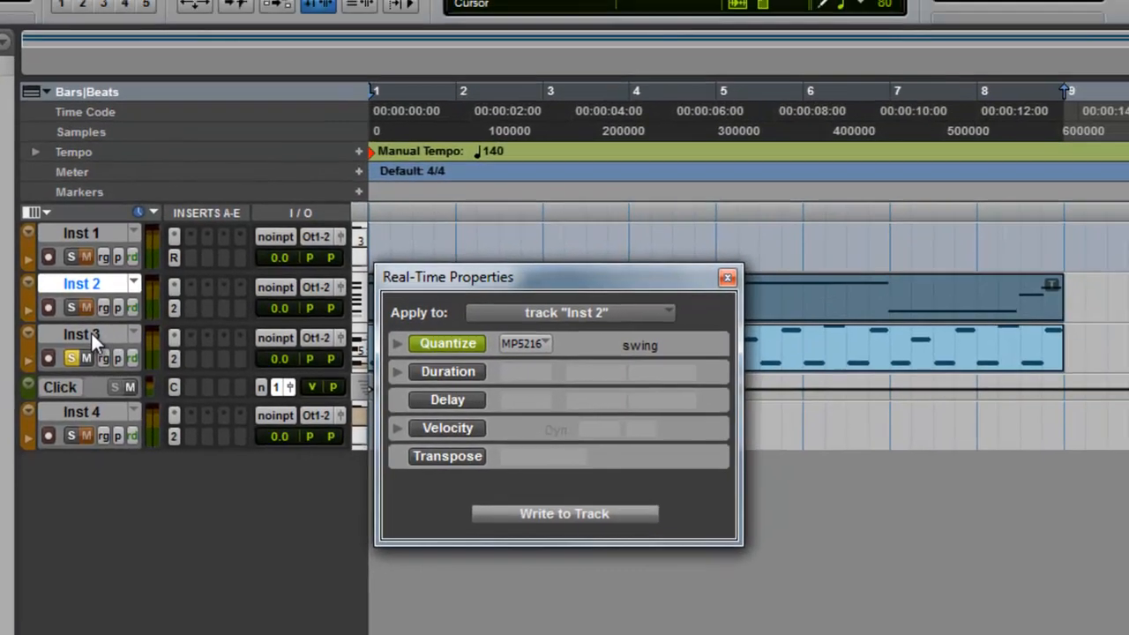
# Turn on real-time Quantize for the Inst 3 track with the MPC 52% 16th Swing groove and play back the mix
pyautogui.click(238, 176)
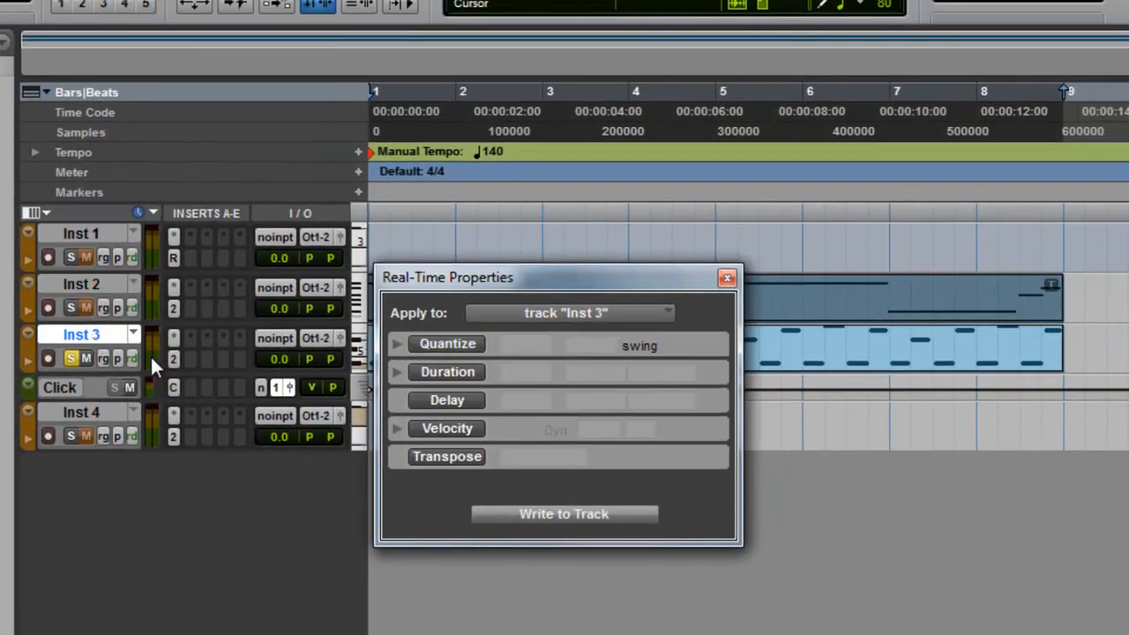
pyautogui.click(452, 343)
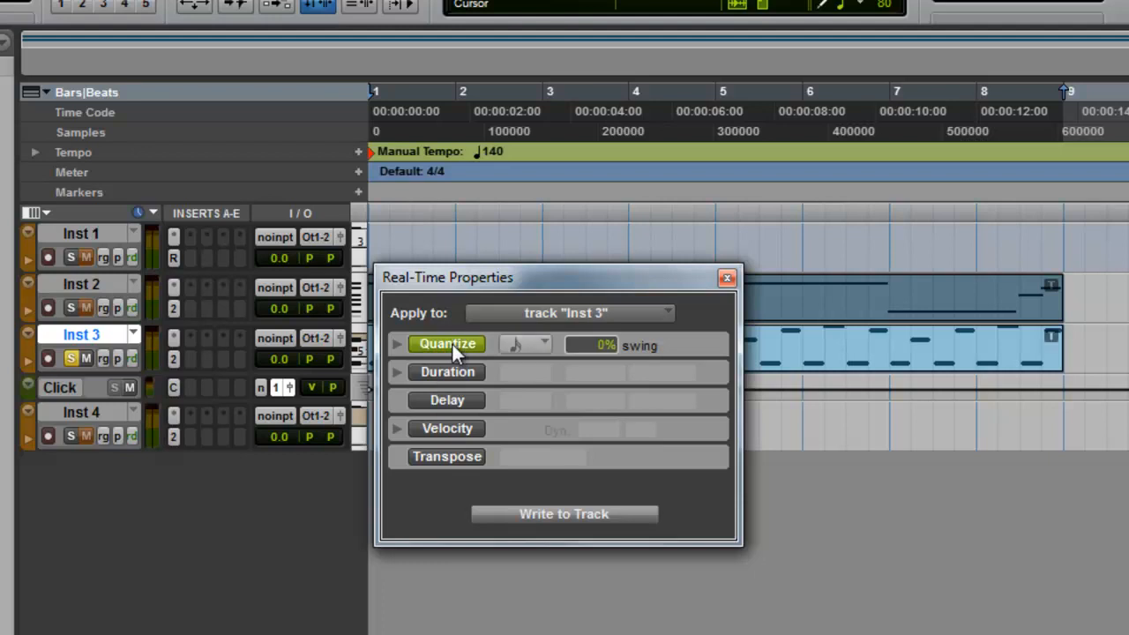
pyautogui.click(519, 346)
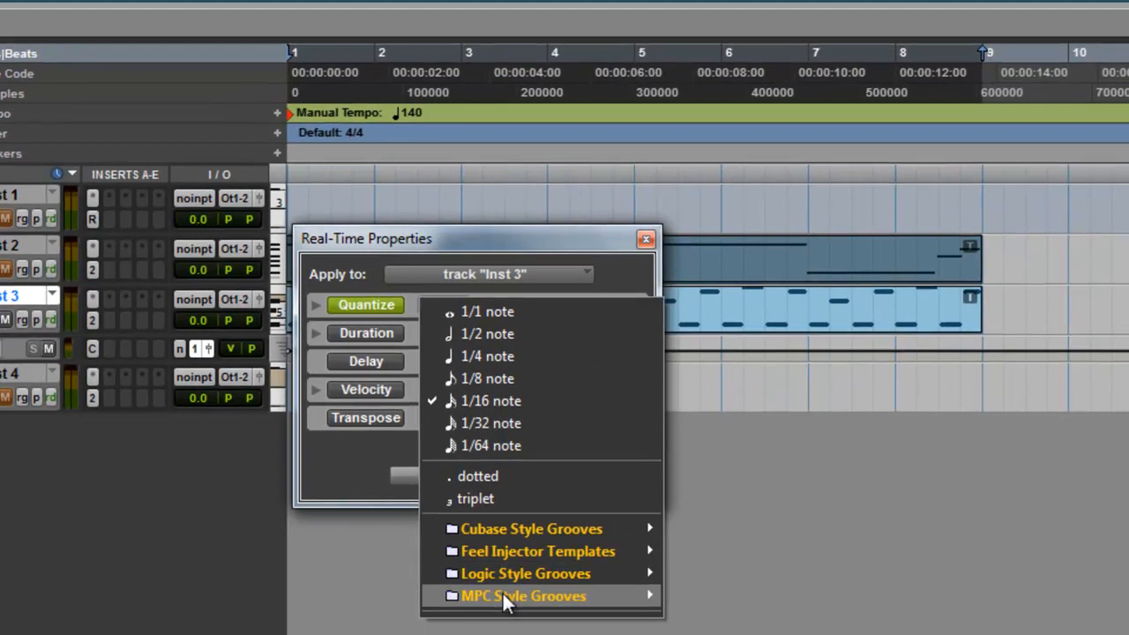
pyautogui.moveTo(586, 634)
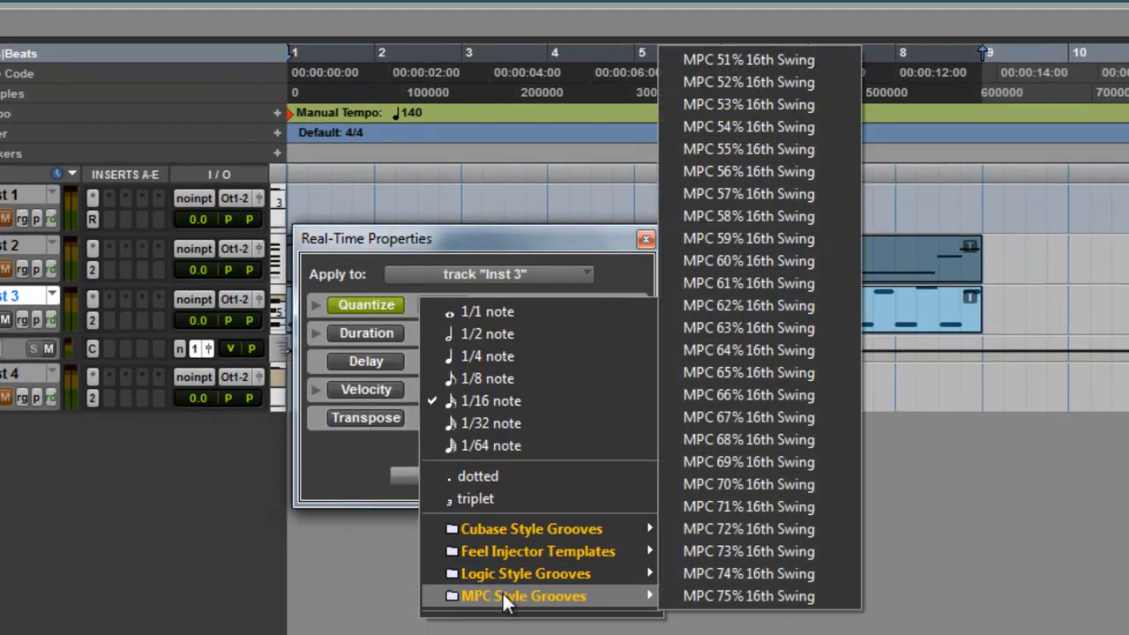
pyautogui.click(754, 87)
pyautogui.press('space')
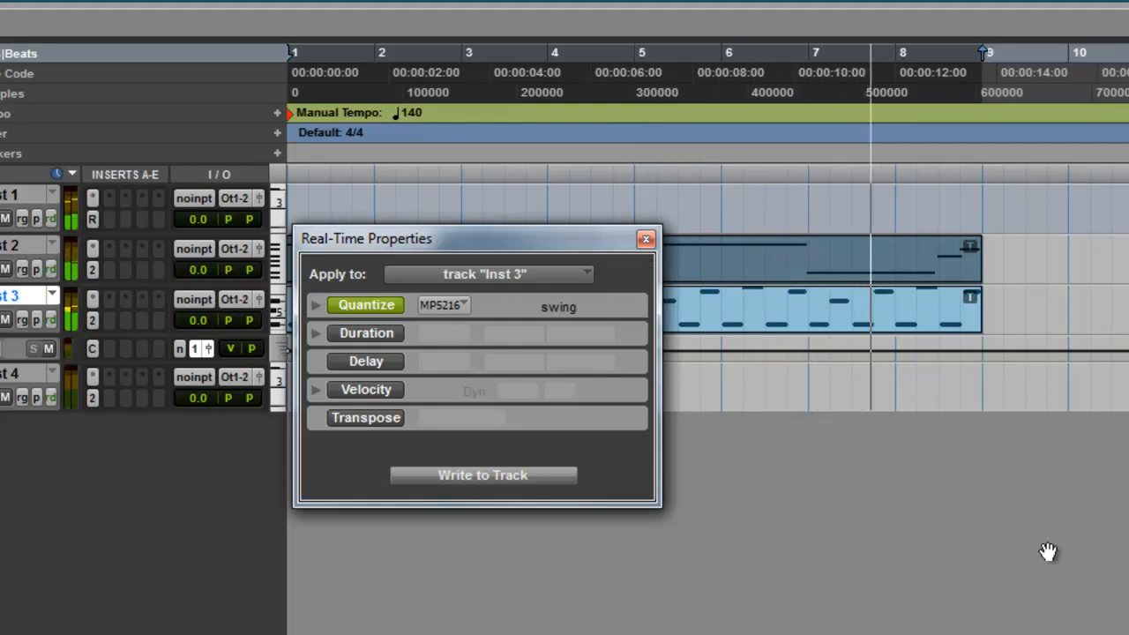
pyautogui.press('space')
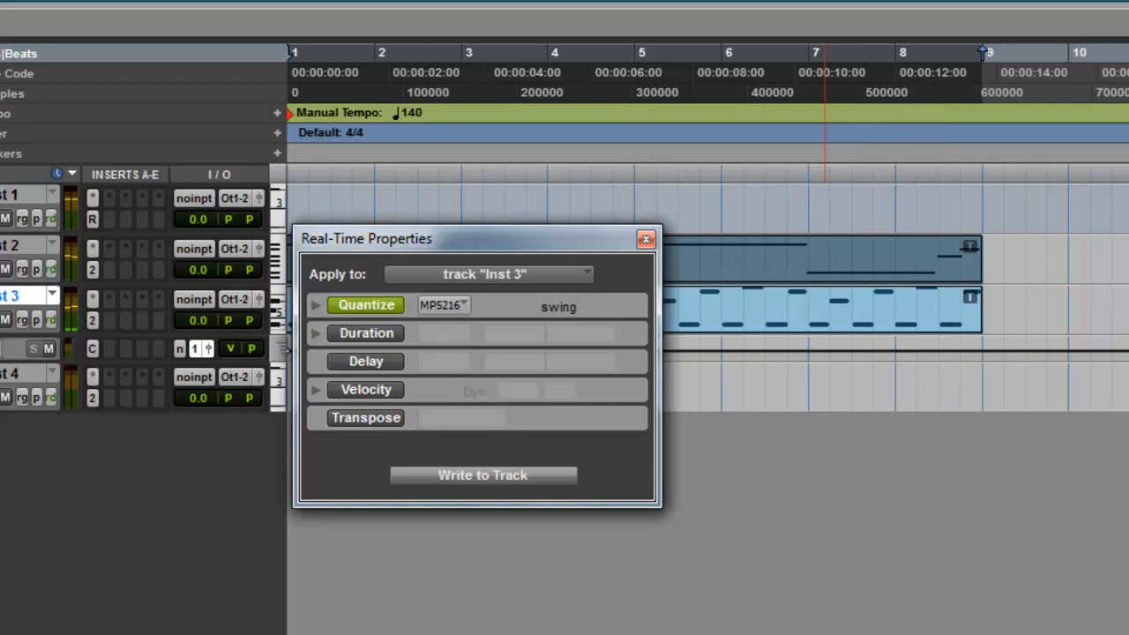
# Switch to Reason, view the groove channel choices of the Redrum 1 lane, and hide and reshow the ReGroove Mixer
pyautogui.hotkey('alt', 'Tab')
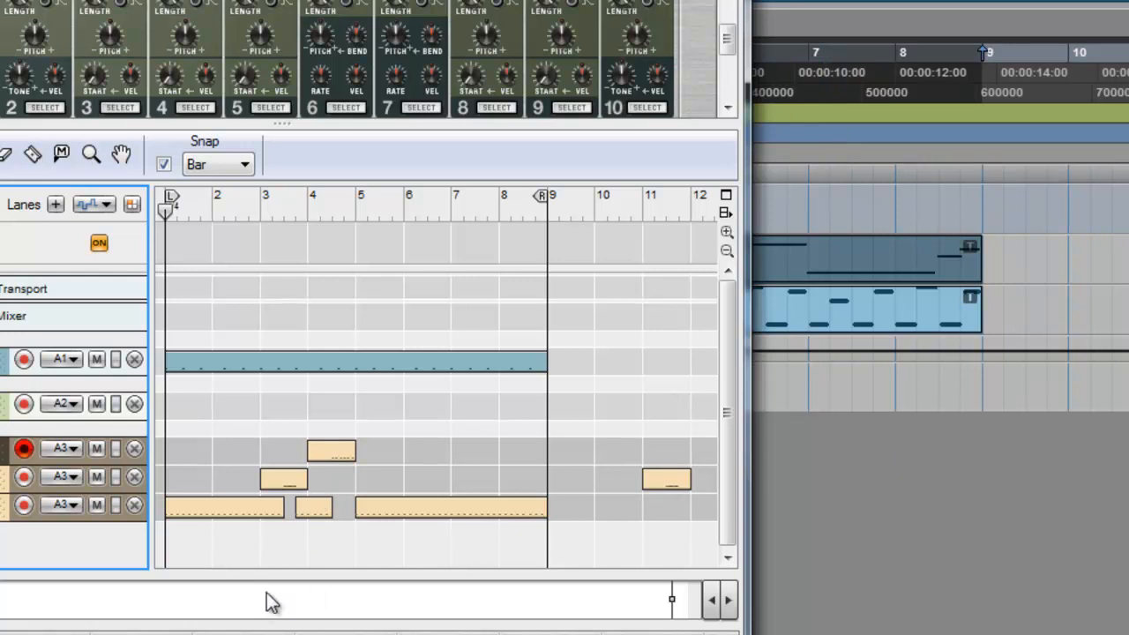
pyautogui.click(76, 361)
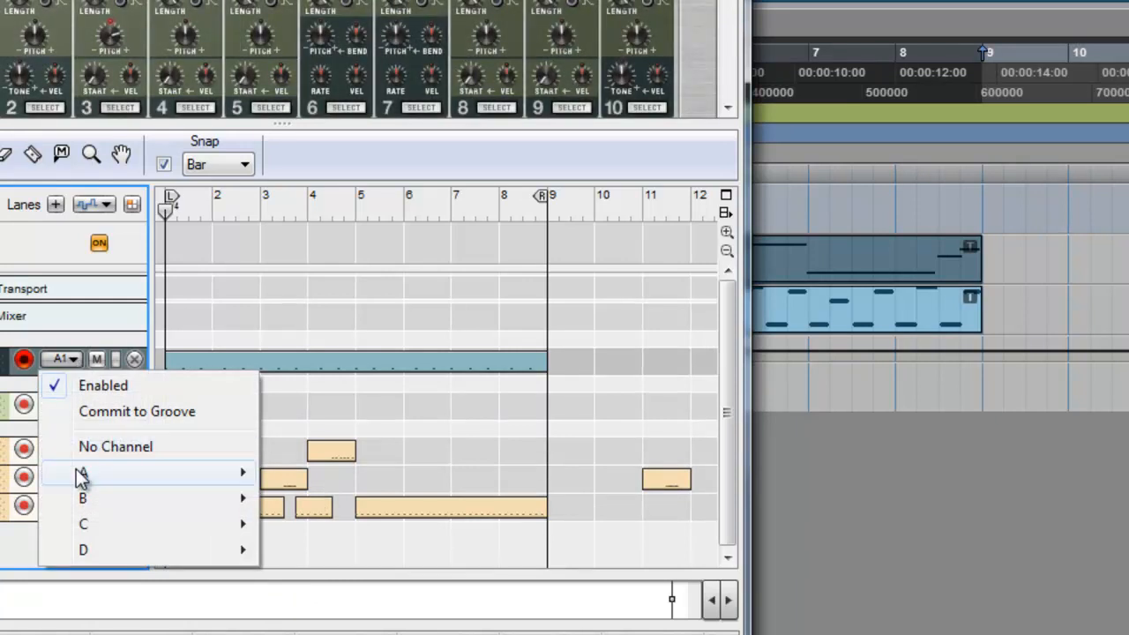
pyautogui.moveTo(129, 477)
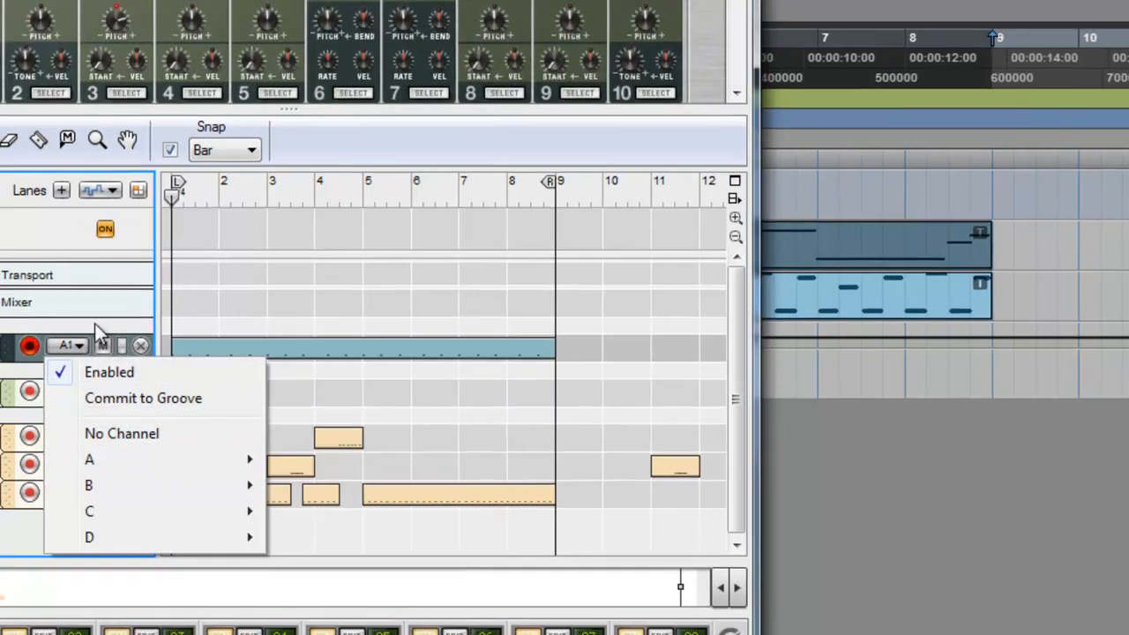
pyautogui.press('Escape')
pyautogui.click(949, 596)
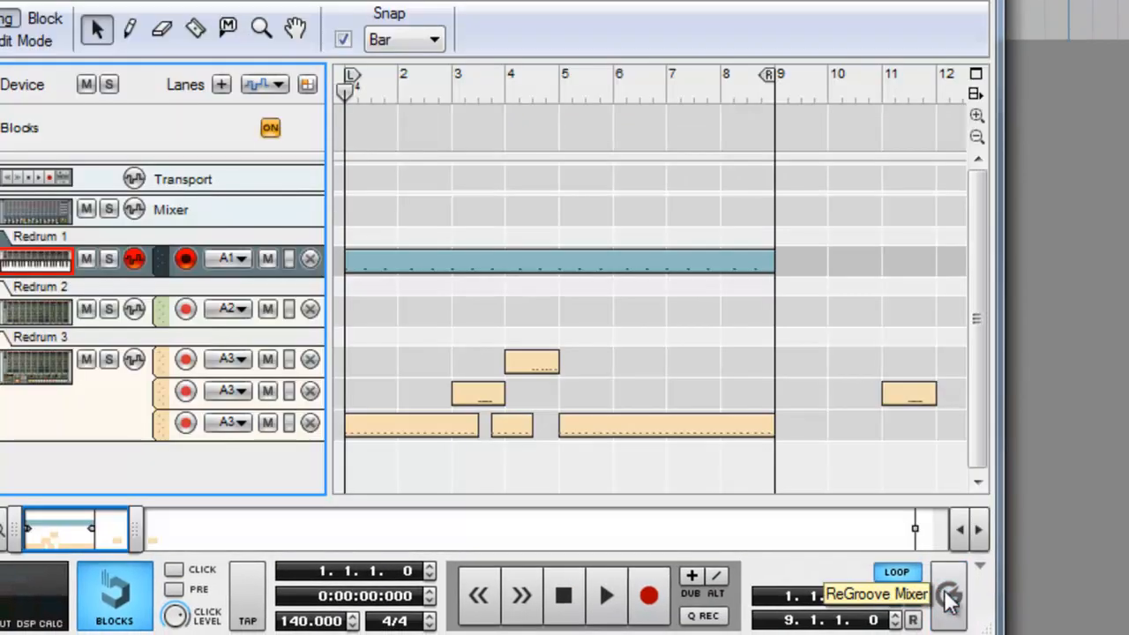
pyautogui.click(949, 596)
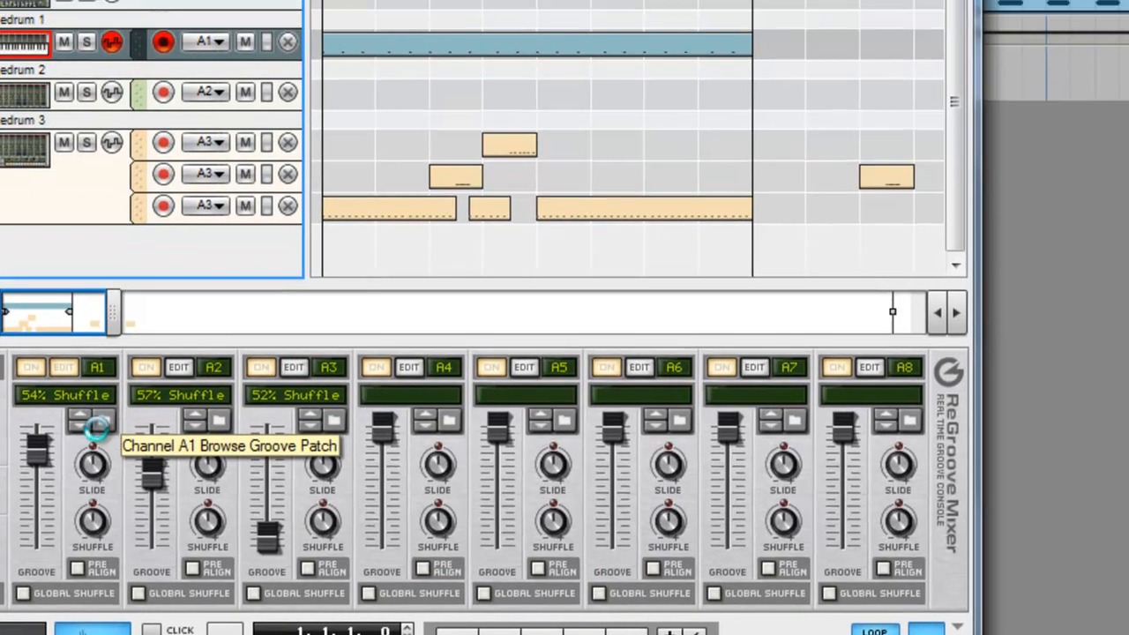
# Browse groove patches for ReGroove channel A1 in the Reason Factory Sound Bank's ReGroove Patches folder and close the browser without loading one
pyautogui.click(126, 360)
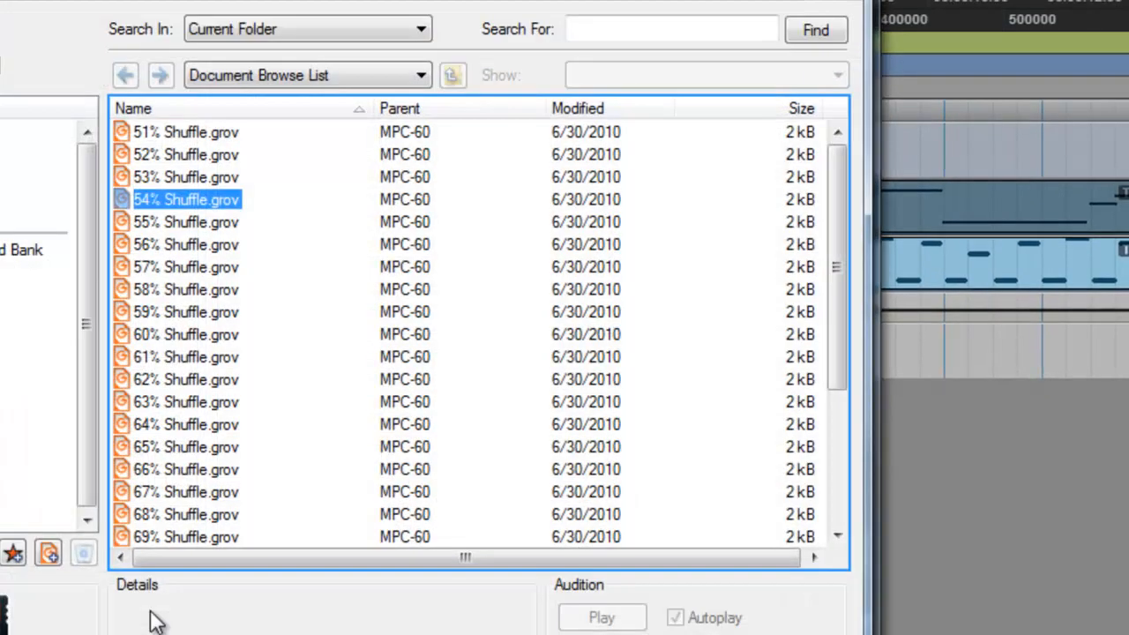
pyautogui.click(271, 86)
pyautogui.click(308, 236)
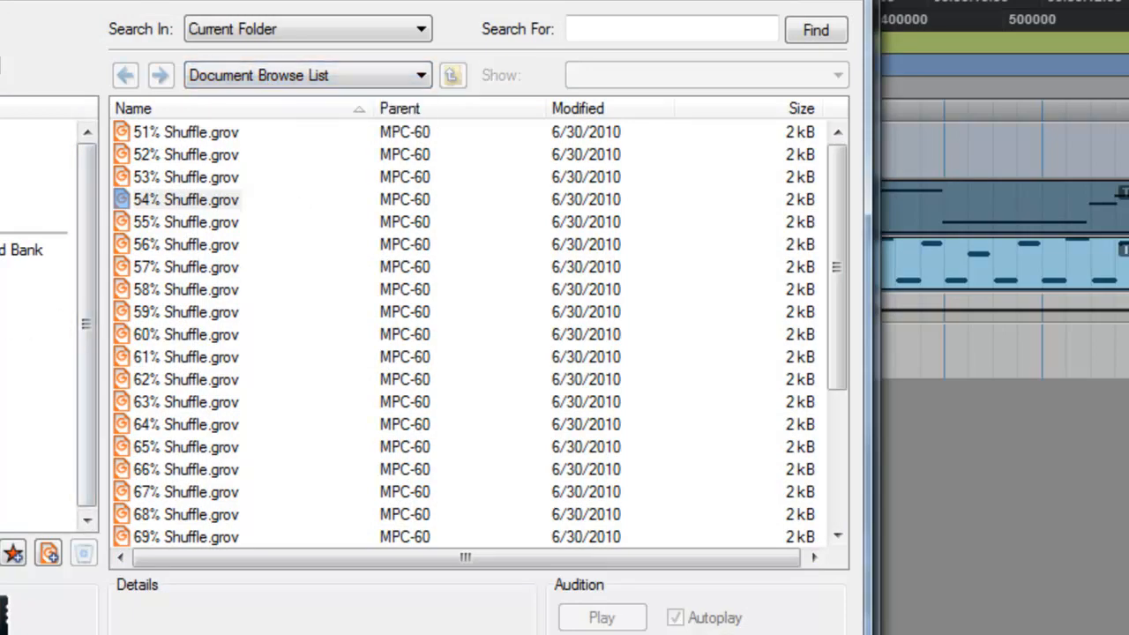
pyautogui.click(7, 250)
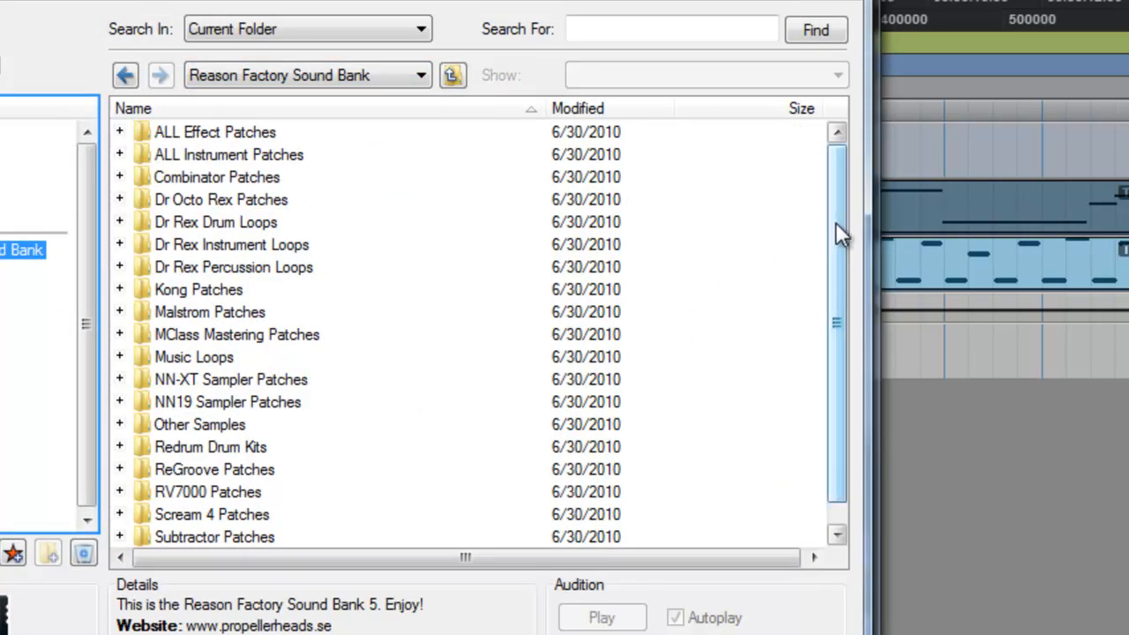
pyautogui.moveTo(838, 237); pyautogui.dragTo(834, 378)
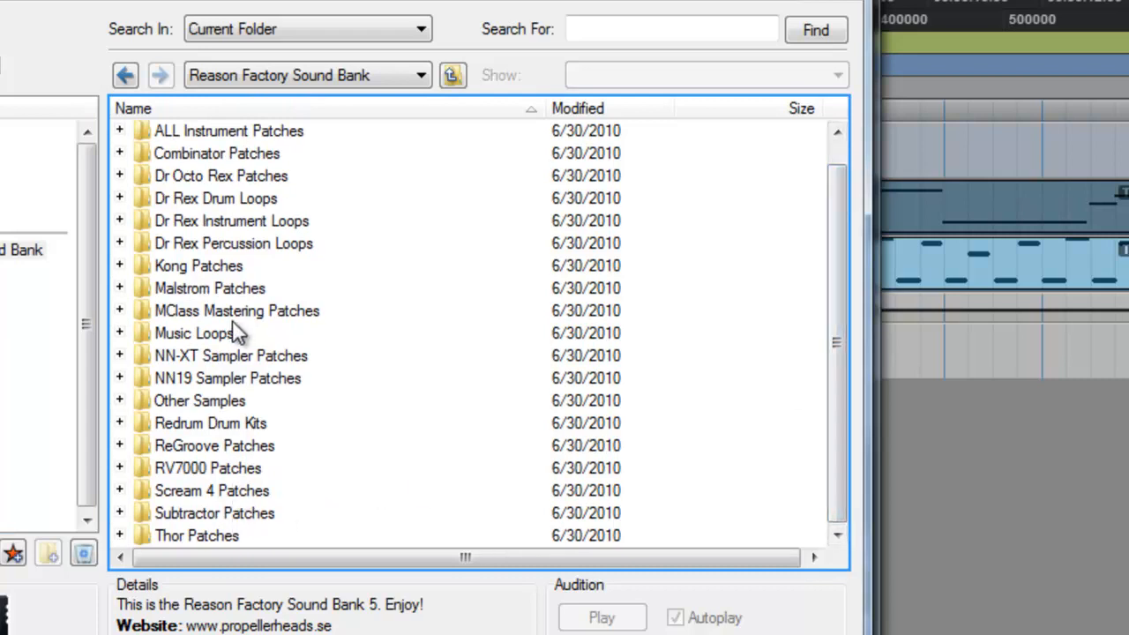
pyautogui.doubleClick(198, 445)
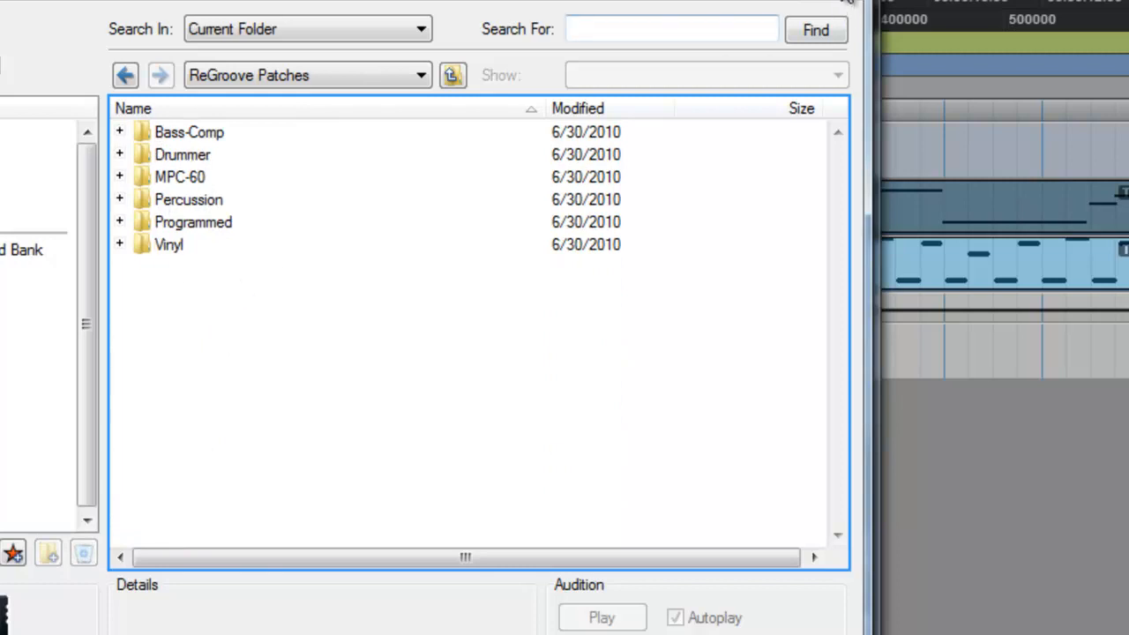
pyautogui.click(845, 3)
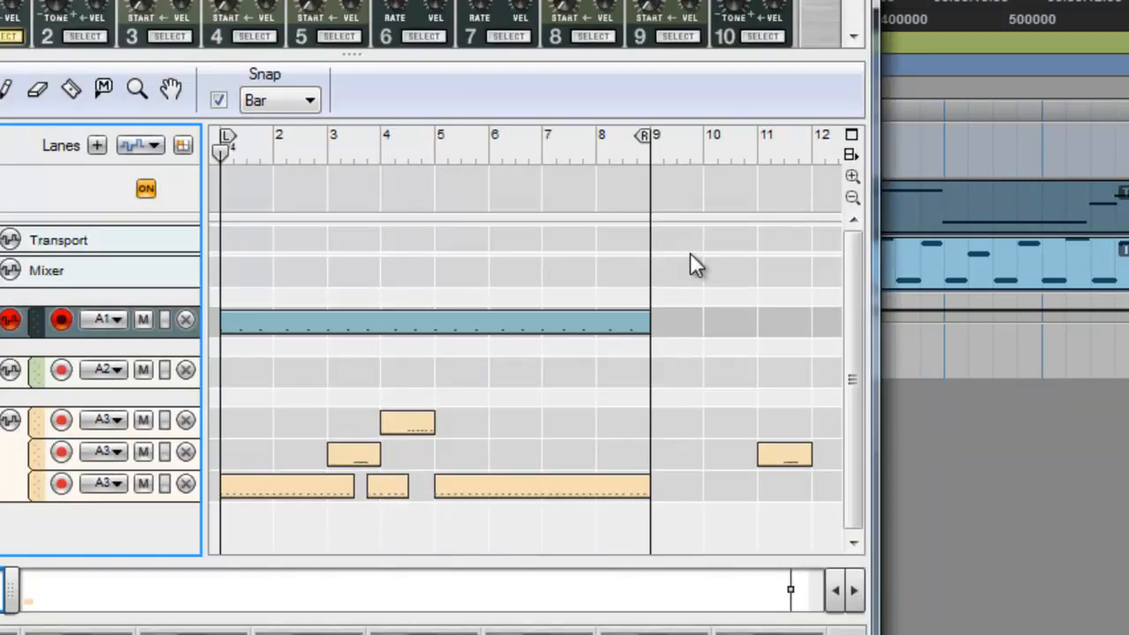